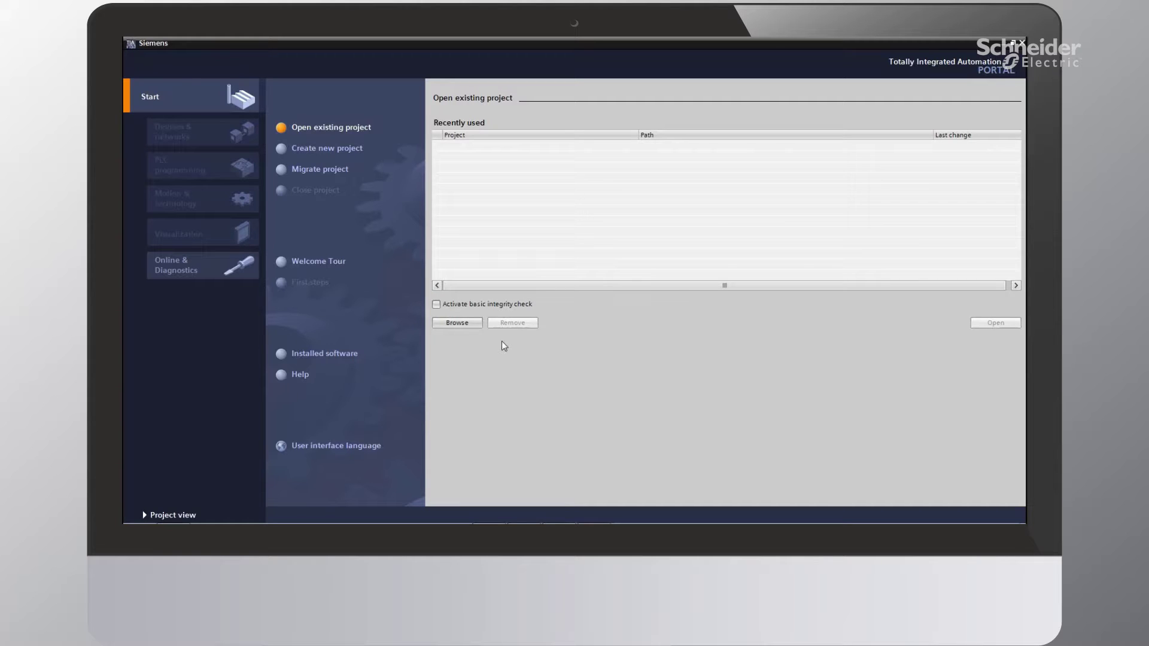
- Create a new project with the name Project1 in the Automation folder
click(316, 150)
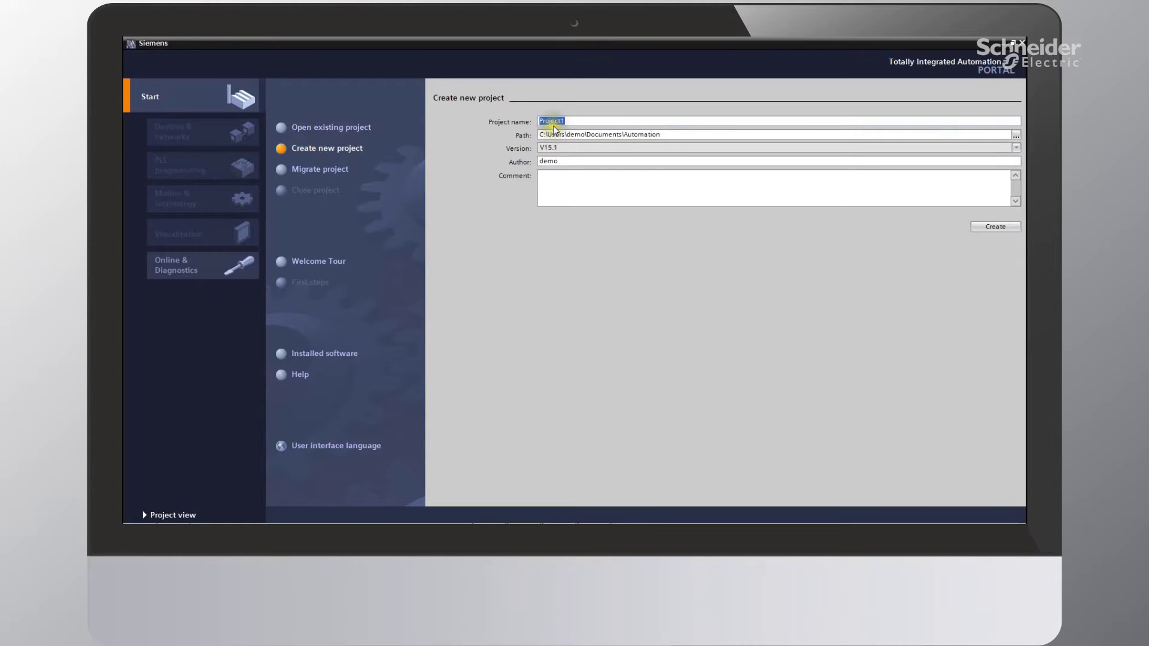
click(981, 229)
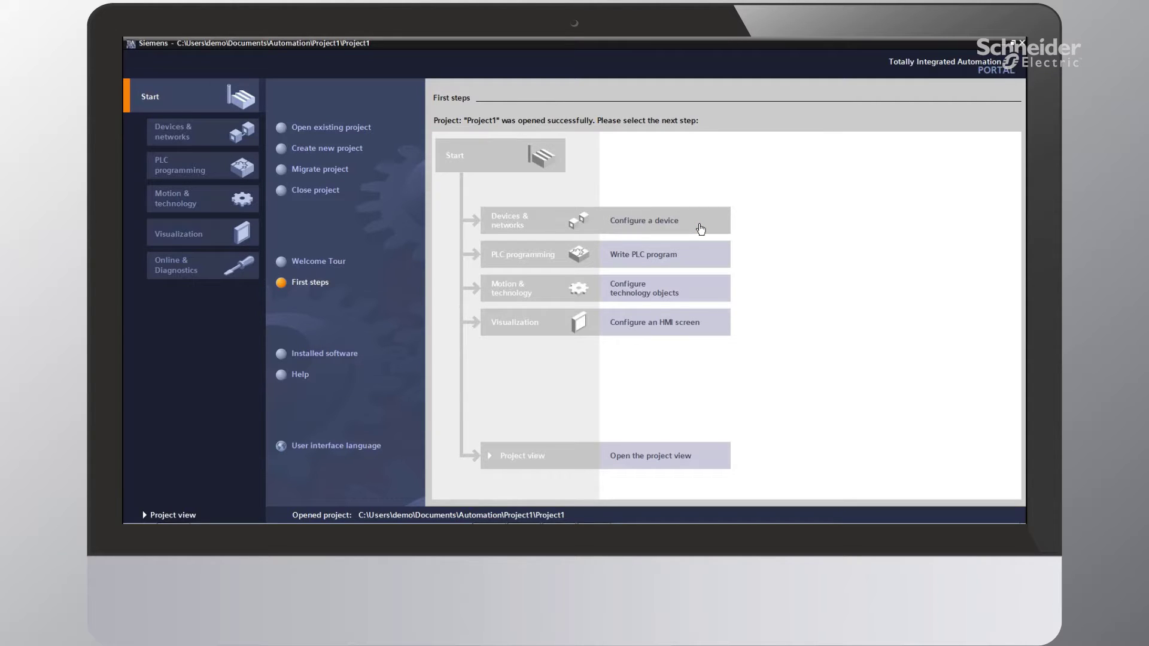
- Add a SIMATIC S7-1500 controller, CPU 1516-3 PN/DP, article 6ES7 516-3AN01-0AB0, firmware version V2.5, to the project
click(699, 226)
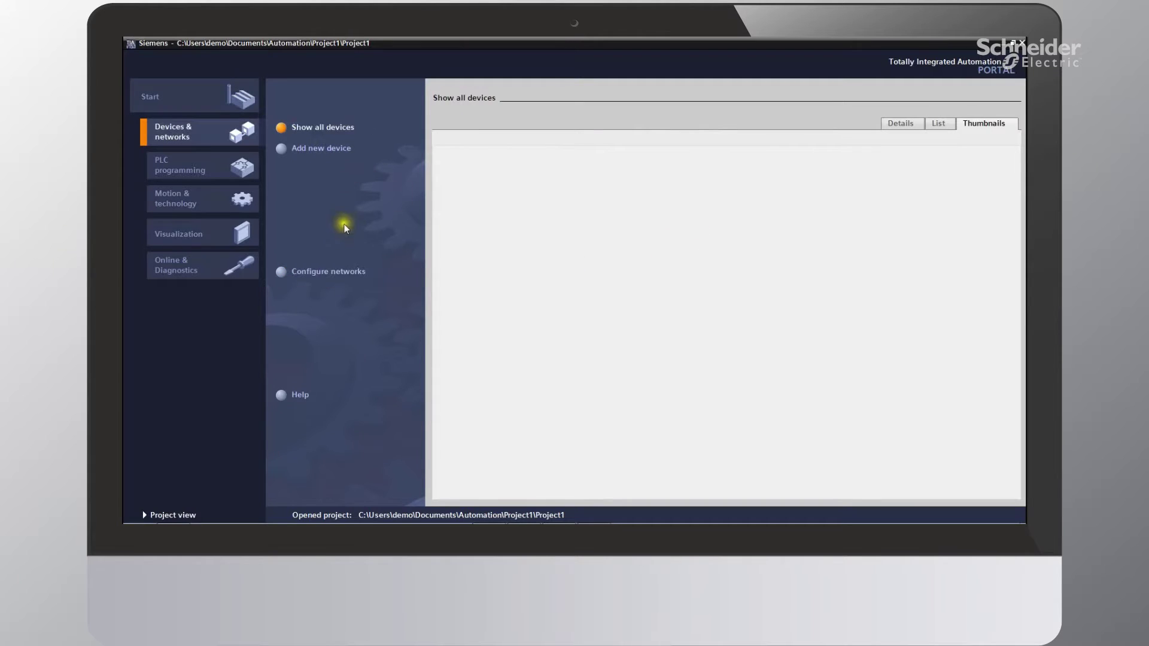
click(318, 149)
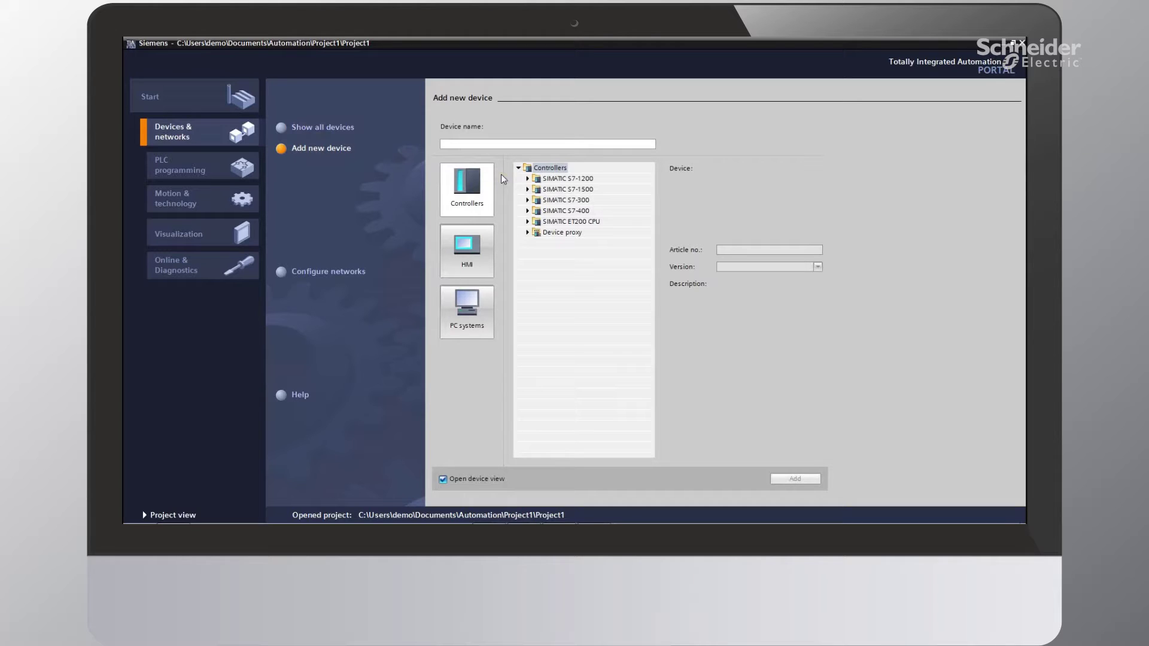
click(527, 189)
click(536, 200)
click(545, 232)
click(605, 254)
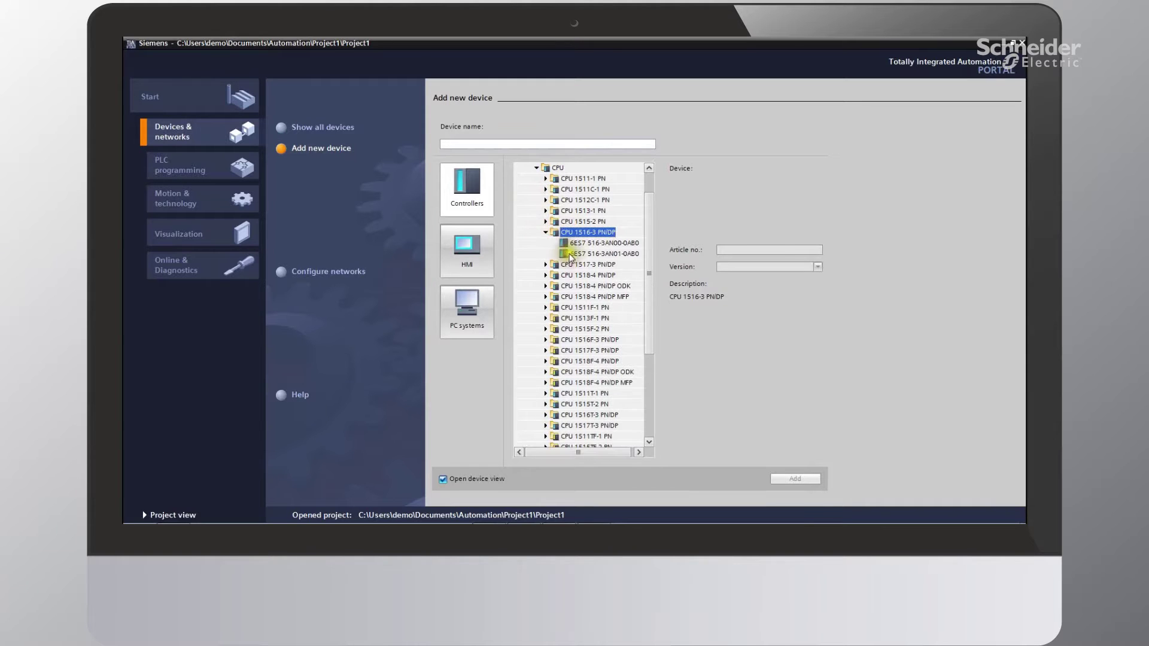
click(805, 267)
click(766, 282)
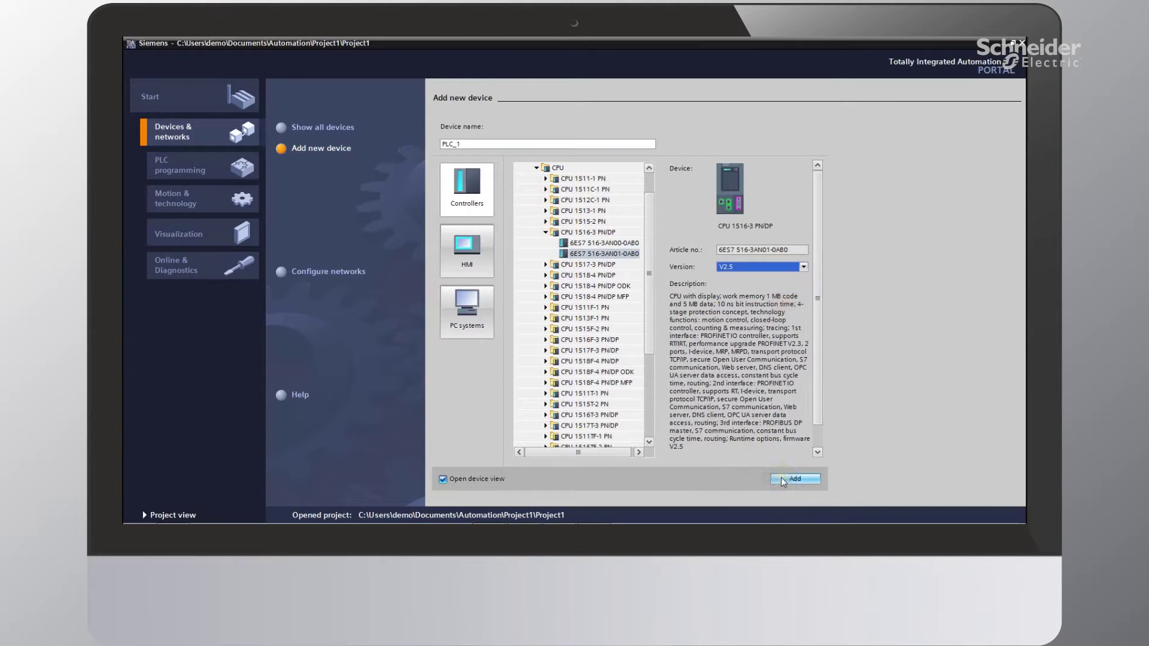
click(783, 480)
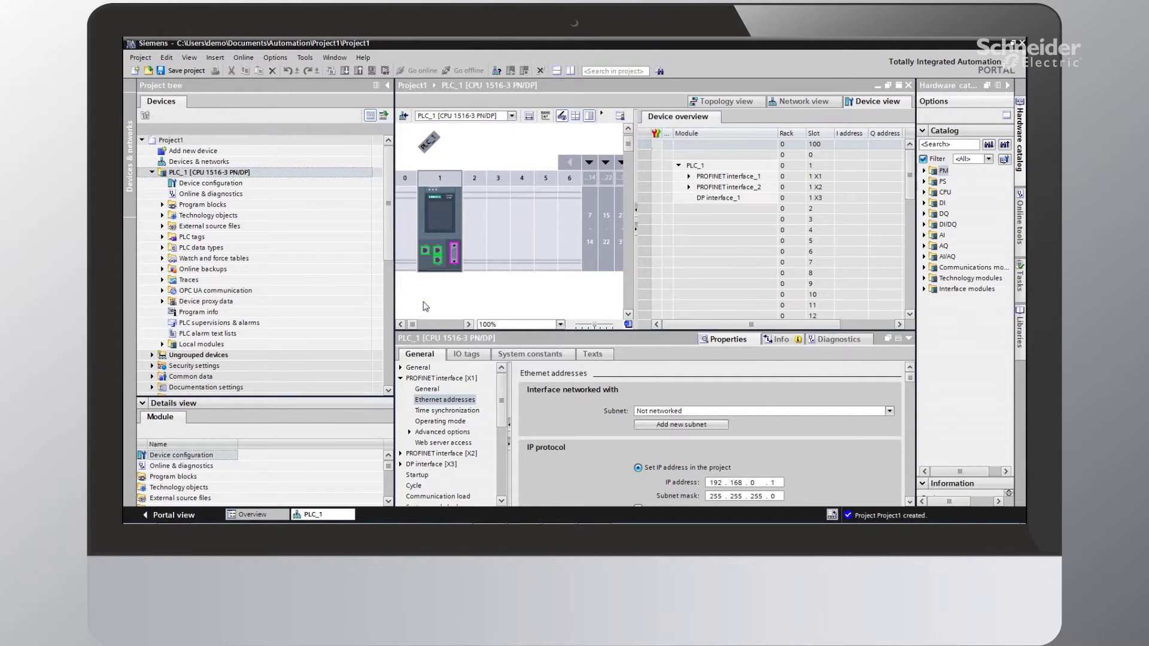
- Set the IP address of the PLC's PROFINET interface X2 to 192.168.1.3
click(424, 252)
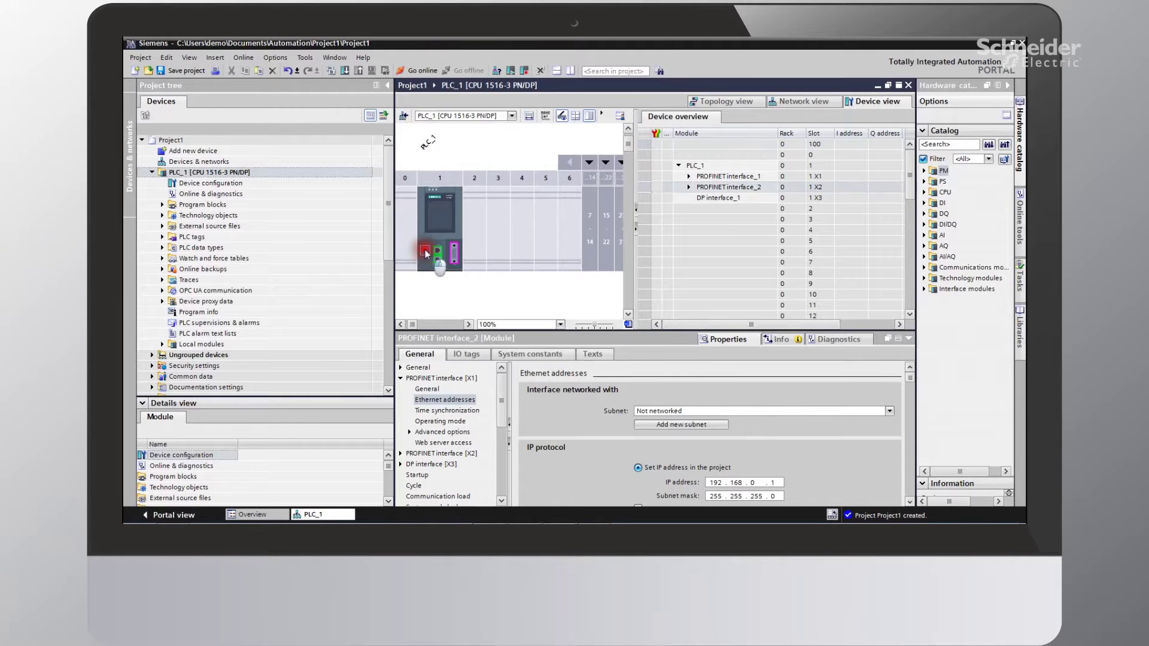
click(772, 483)
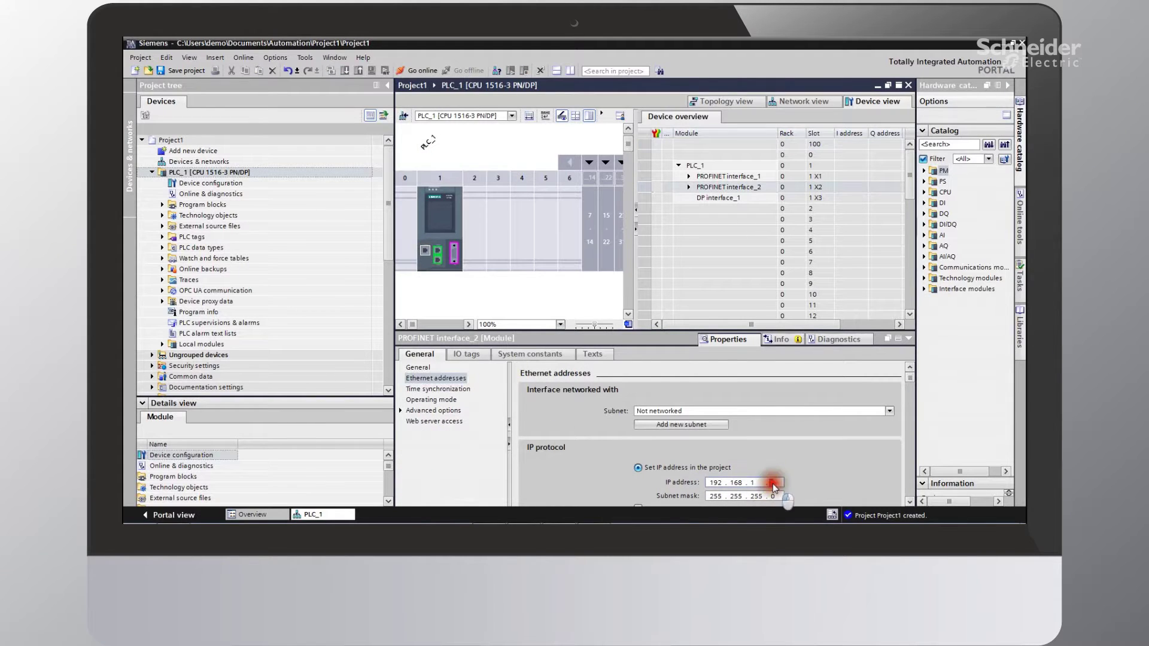
text(3)
click(768, 483)
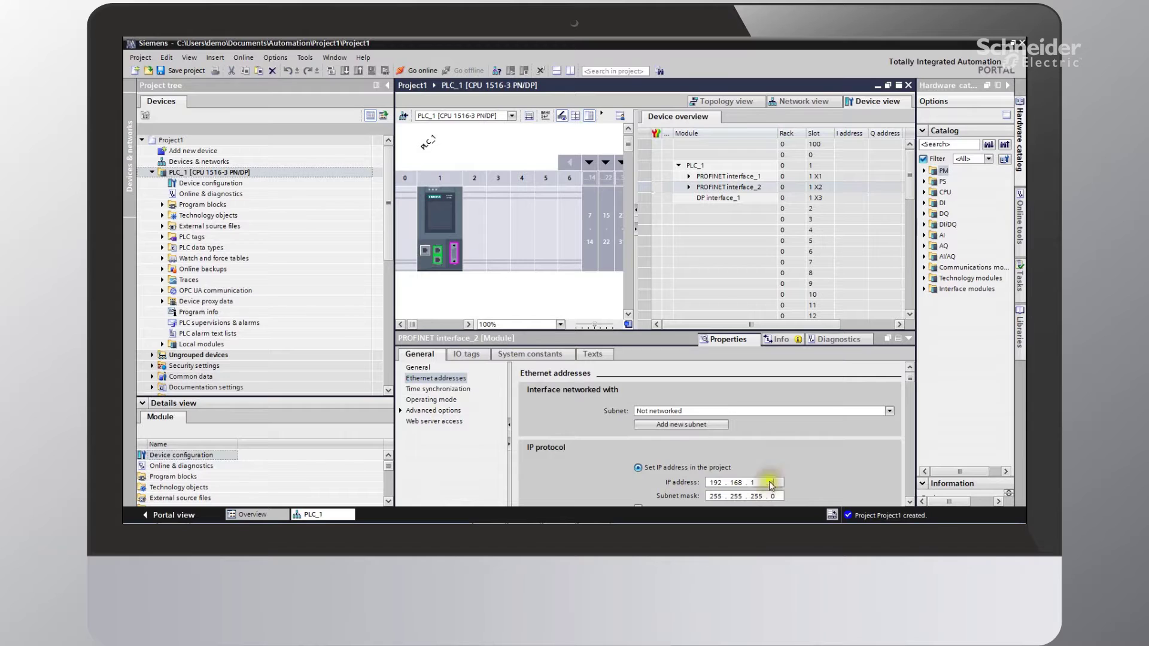
- Set the IP address of the PLC's PROFINET interface X1 to 192.168.0.50
click(425, 252)
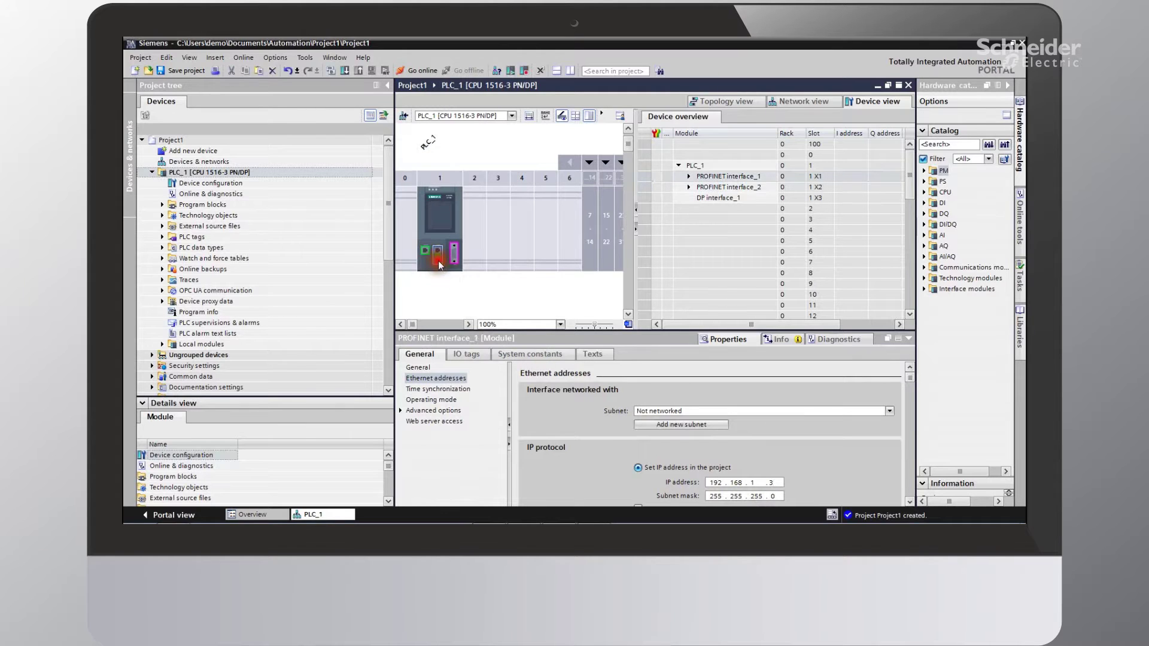
click(771, 482)
text(50)
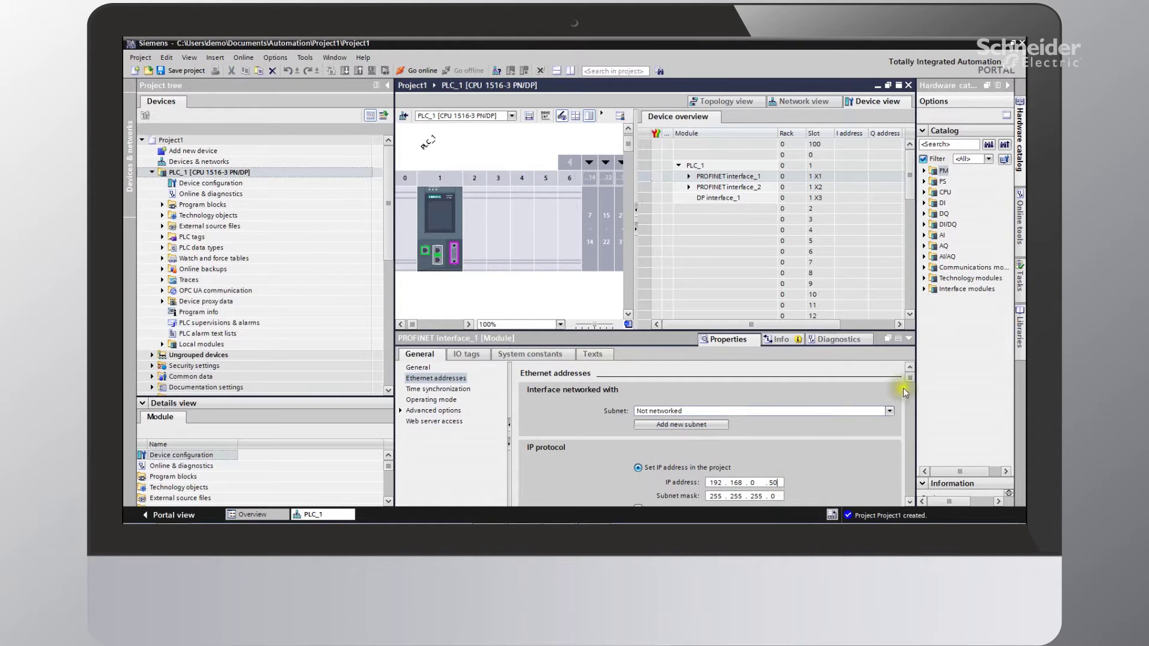
- Copy the PN_Avatar, PN_Common, PN_Devices and PN_System types from the TeSys island global library into PLC_1's program blocks
click(1018, 329)
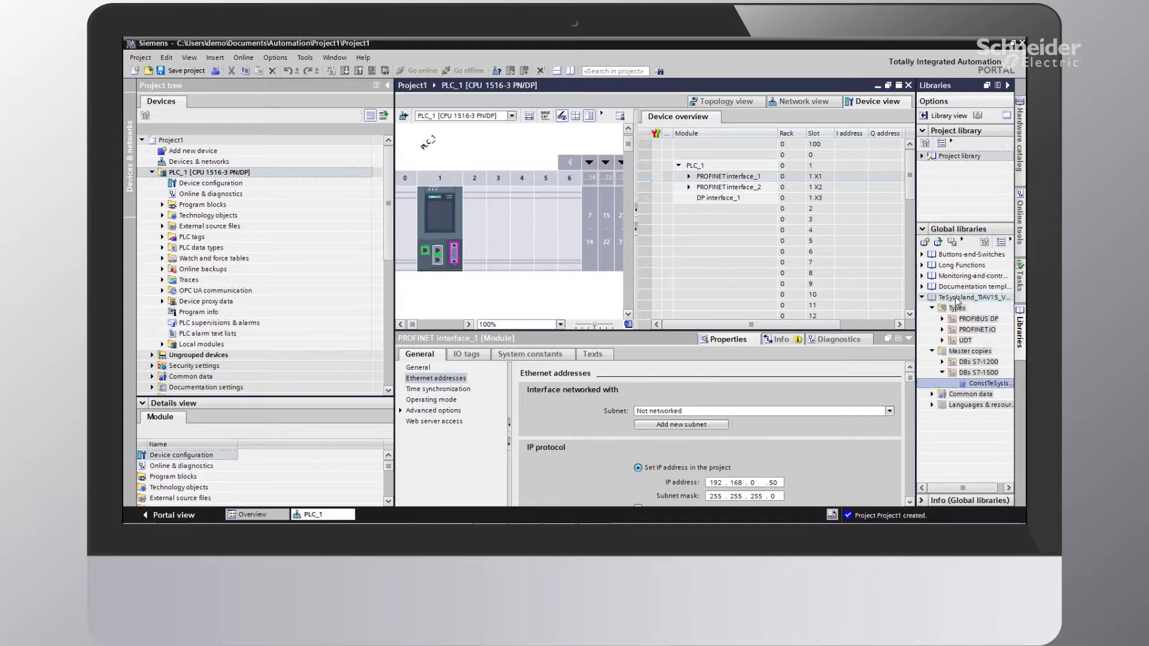
click(943, 331)
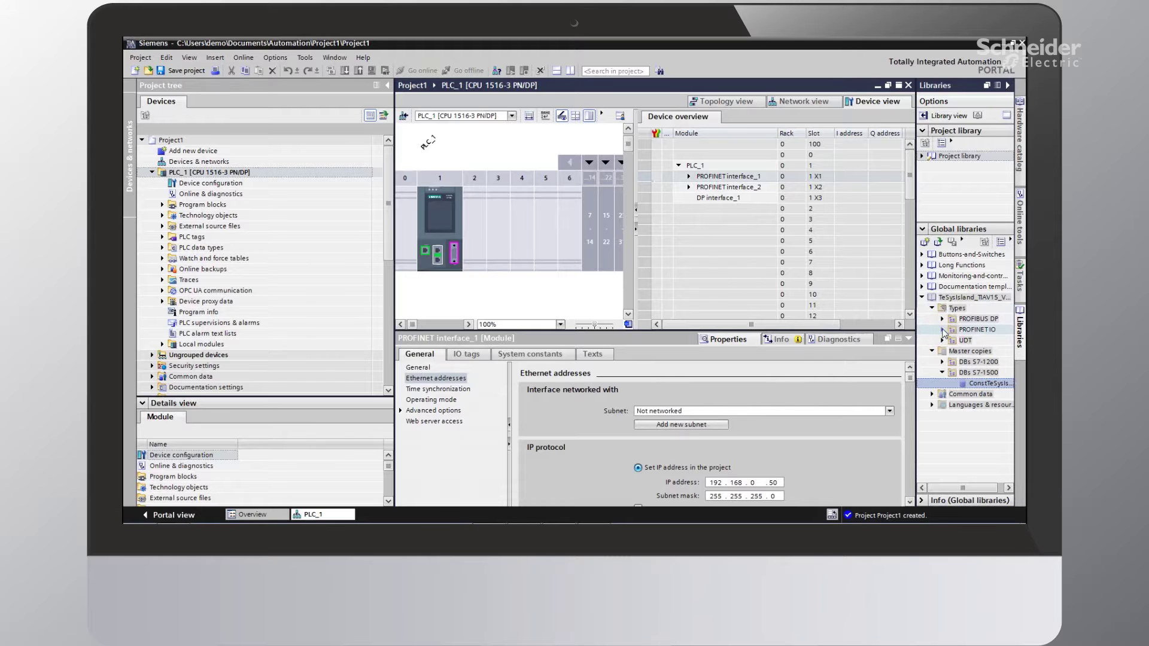
click(943, 330)
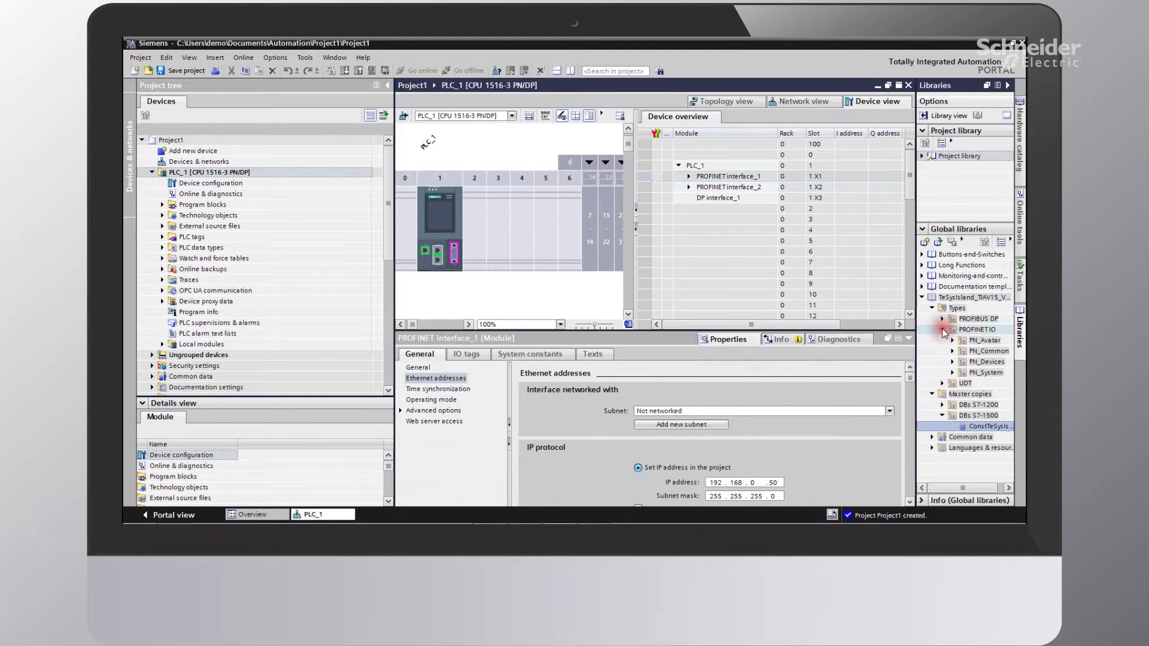
click(980, 341)
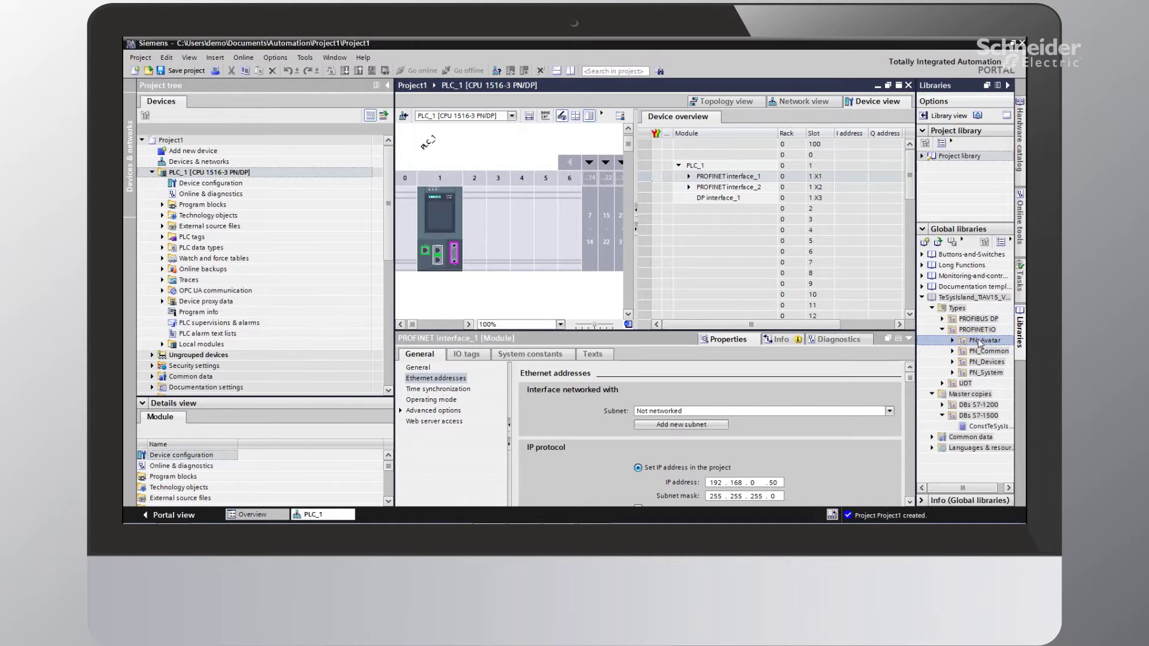
shift+click(986, 372)
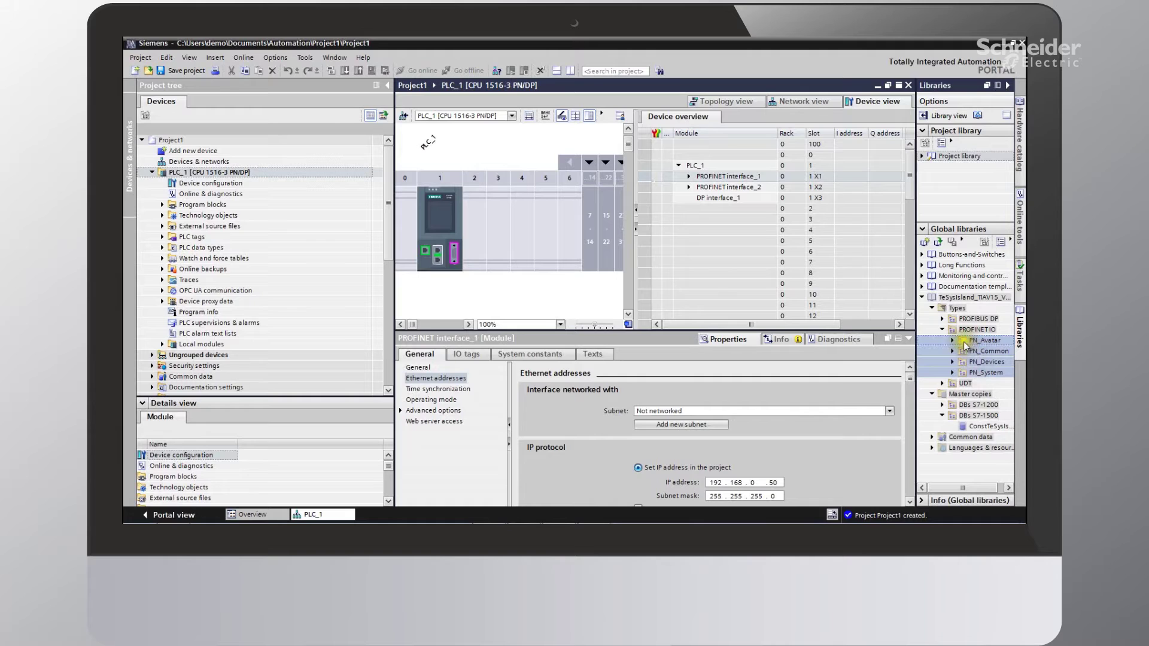
drag(966, 345, 206, 208)
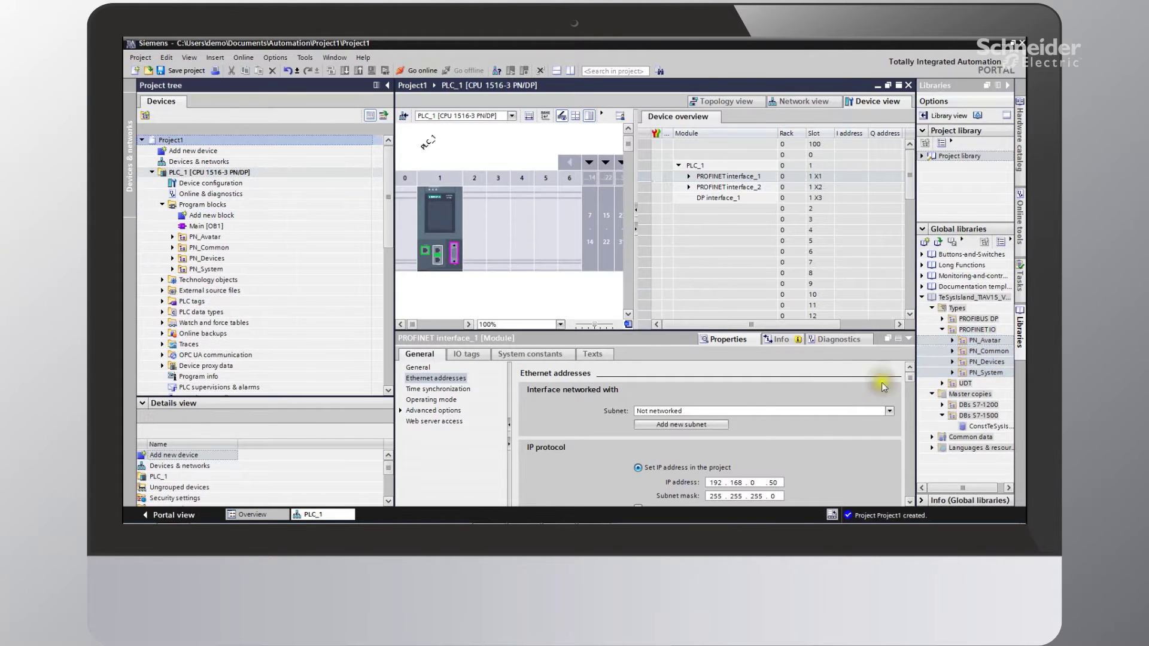
- Copy the library's UDT folder into the PLC data types and the S7-1500 ConstTeSysIsland data block into the program blocks
drag(963, 383, 216, 313)
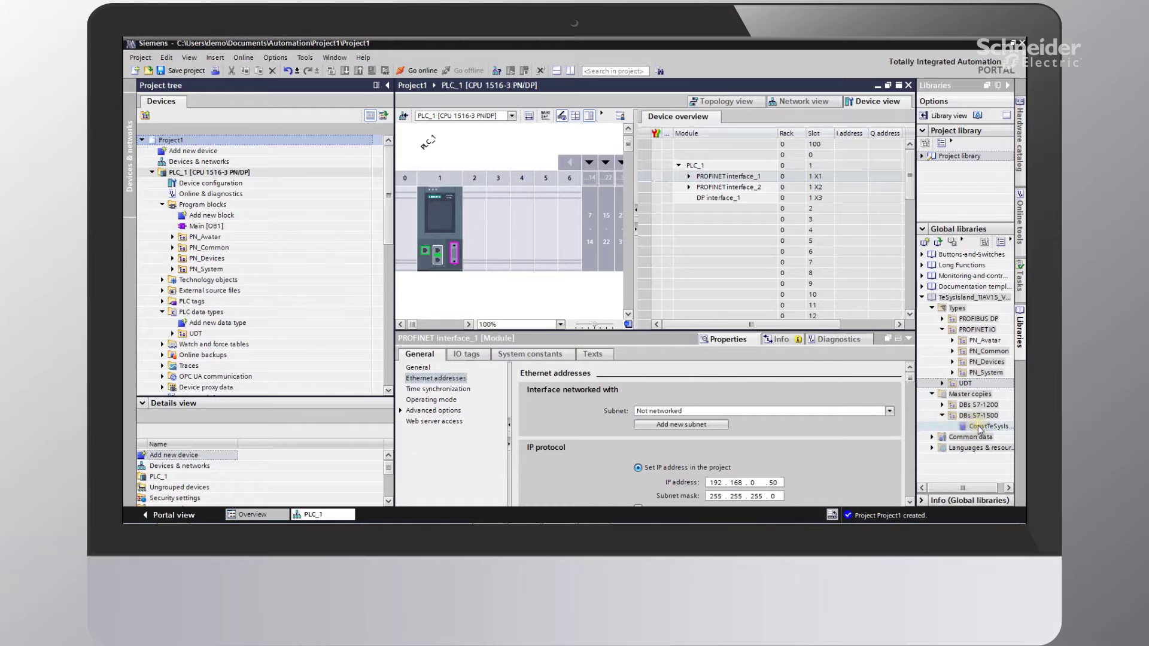
drag(980, 430, 209, 210)
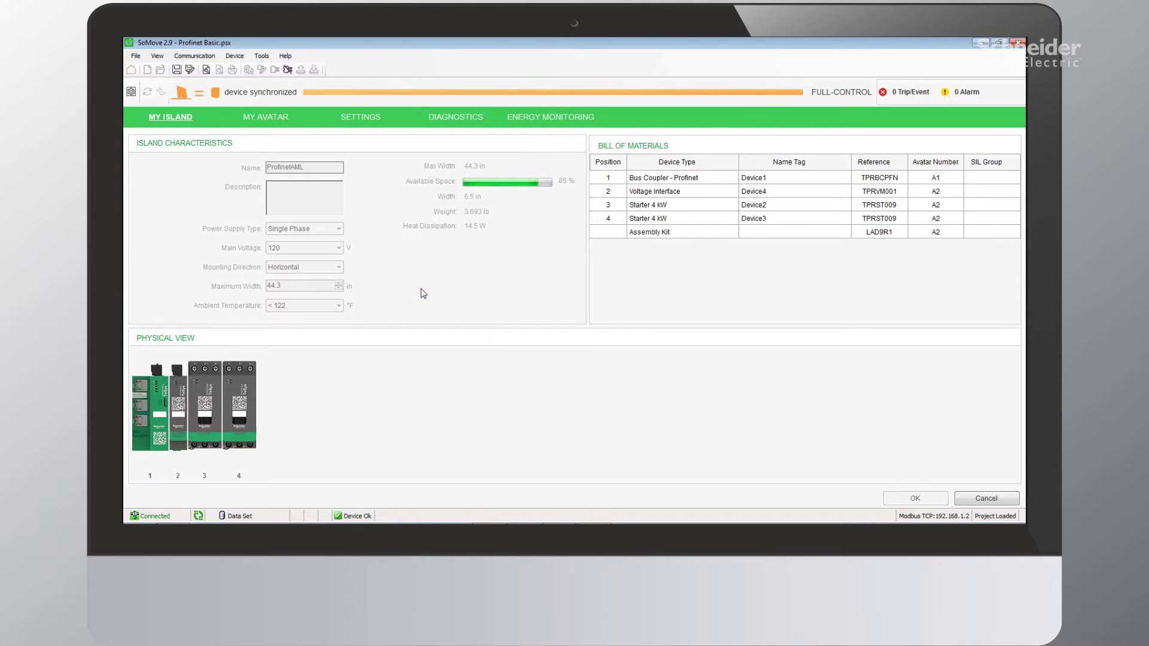
- Switch to SoMove and export the island configuration as a new AML file named ProfinetAML
click(403, 285)
click(235, 56)
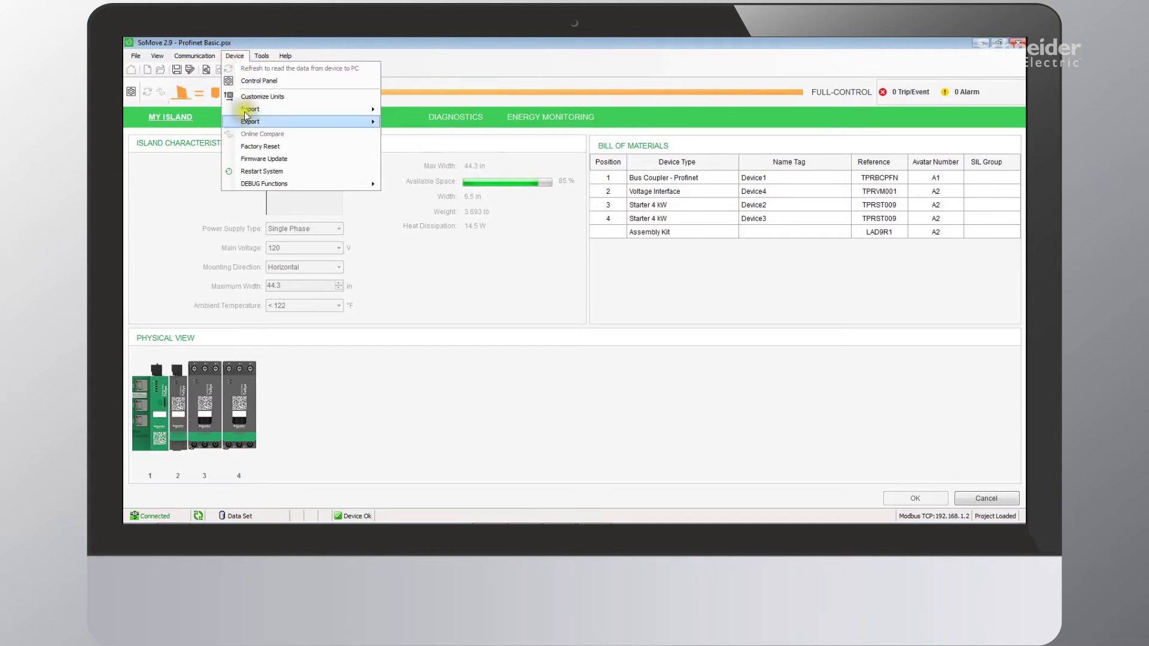
mouse_move(249, 124)
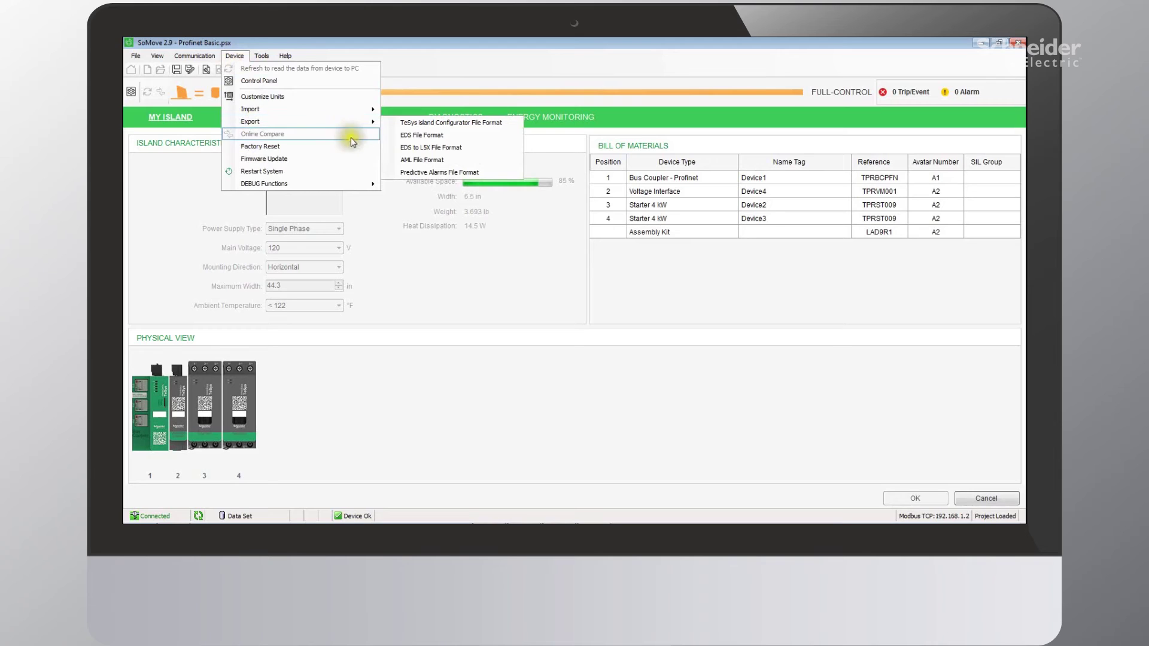
click(404, 161)
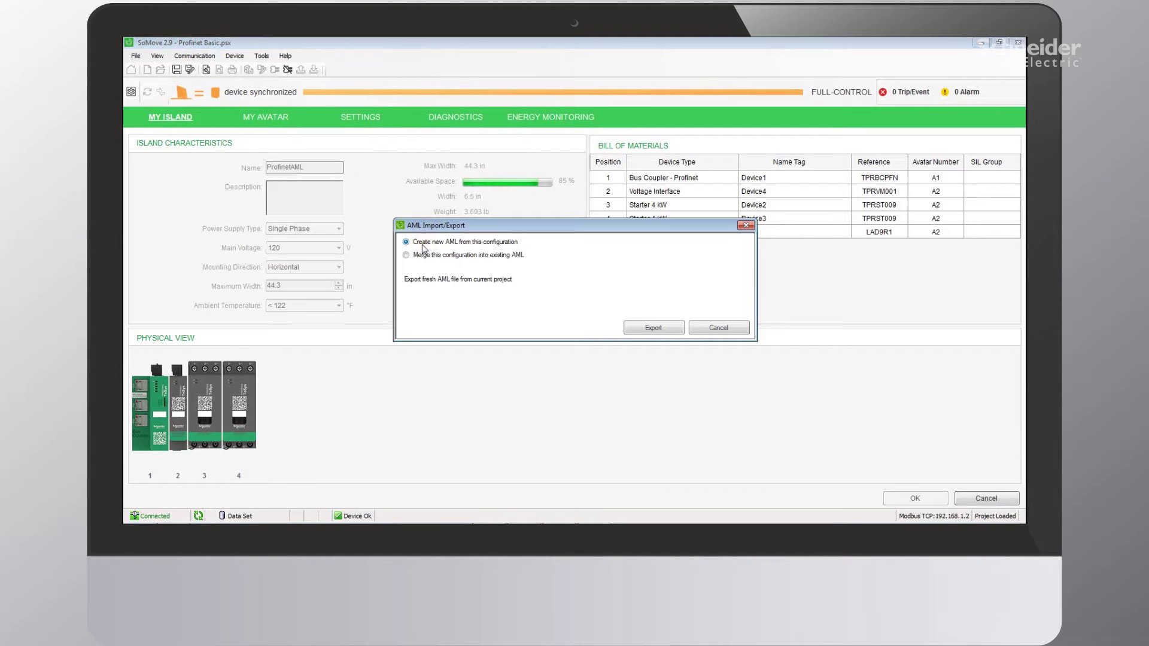
click(635, 327)
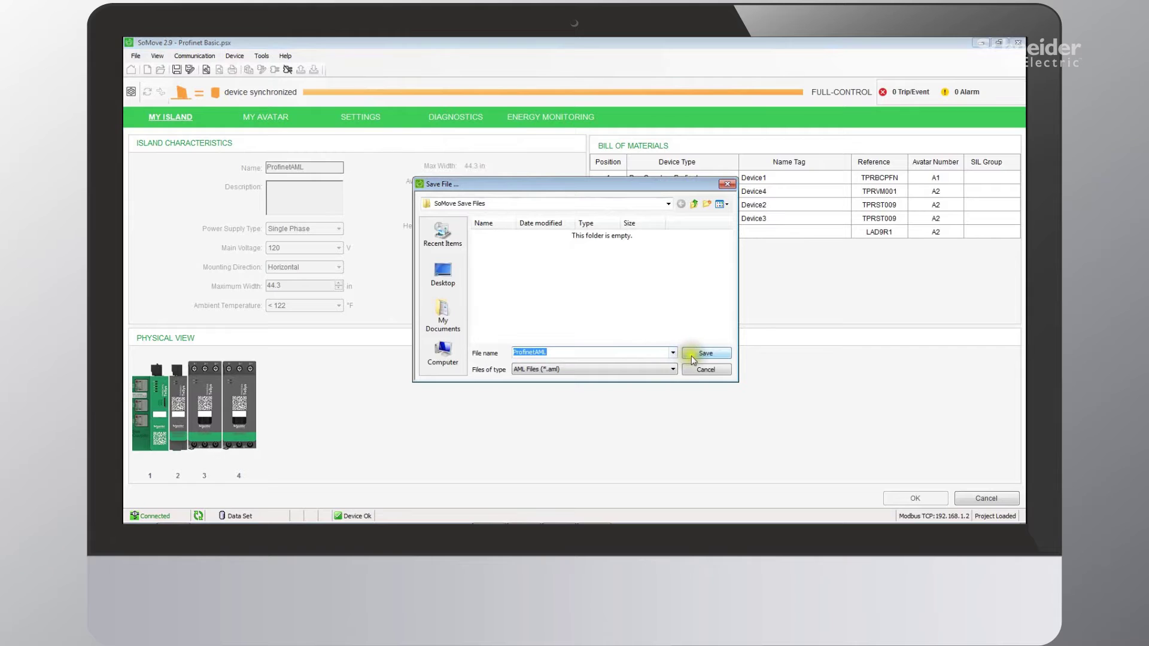
click(701, 356)
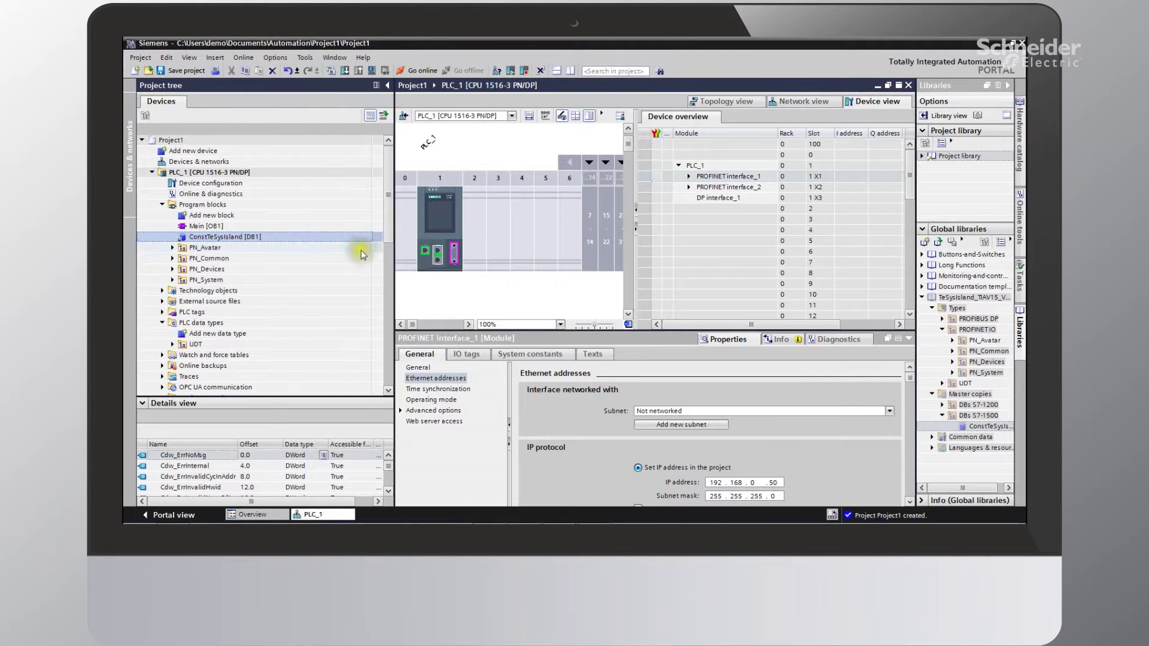
- Switch back to TIA Portal and import the CAx data from ProfinetAML.aml into the project
click(304, 58)
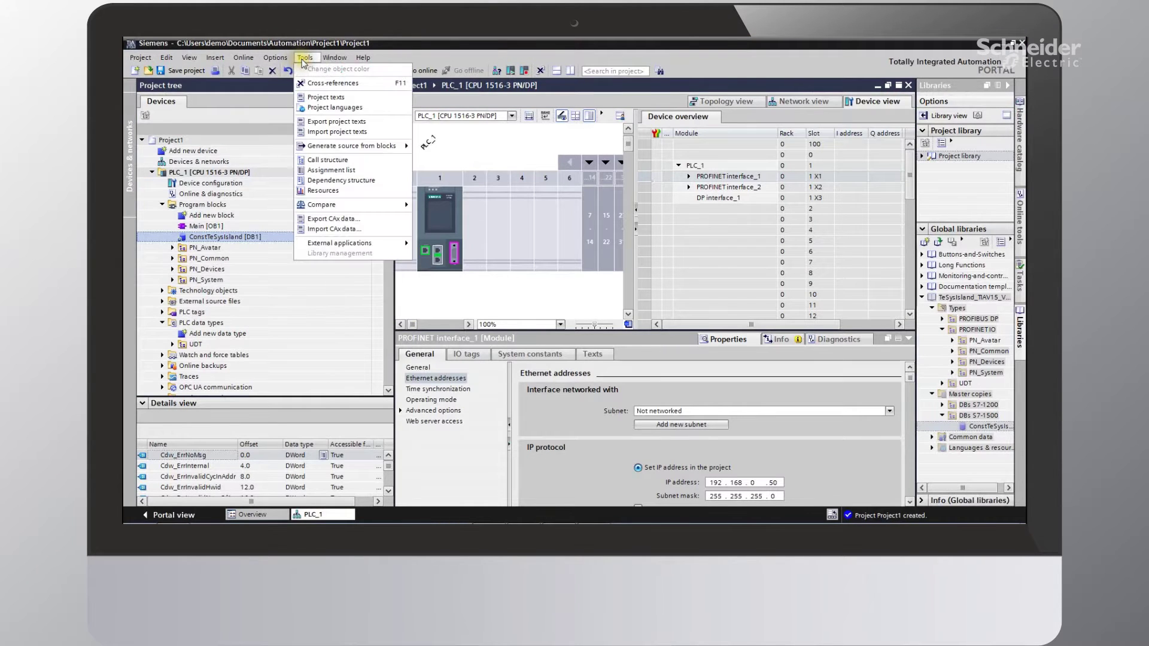
click(310, 229)
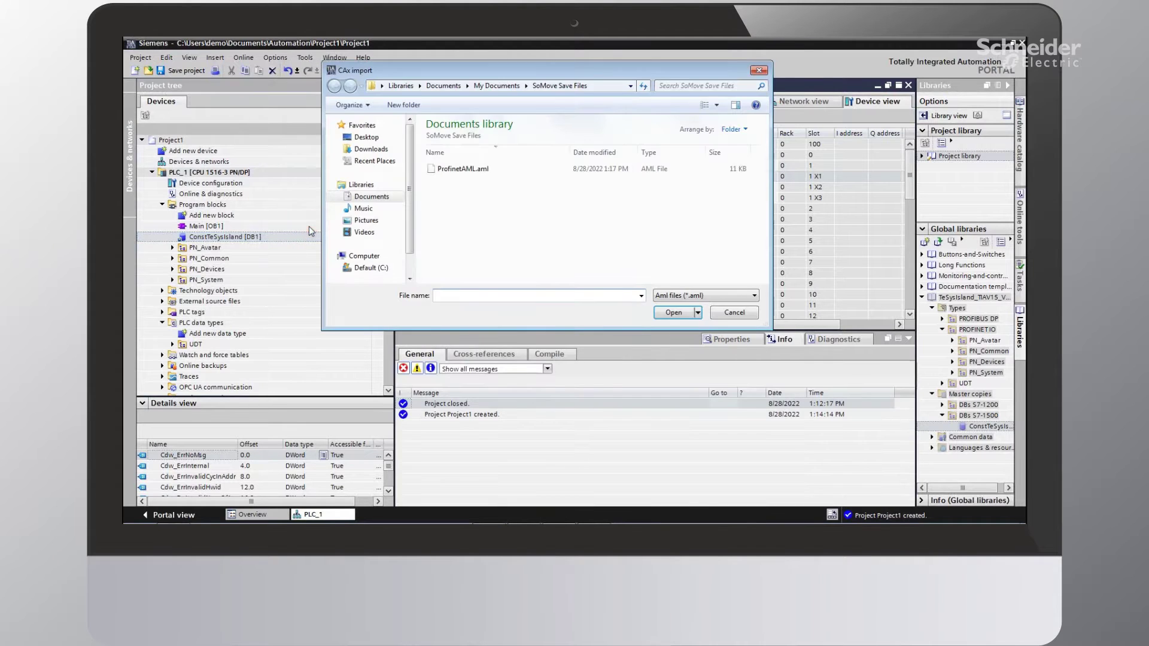
click(455, 169)
click(673, 313)
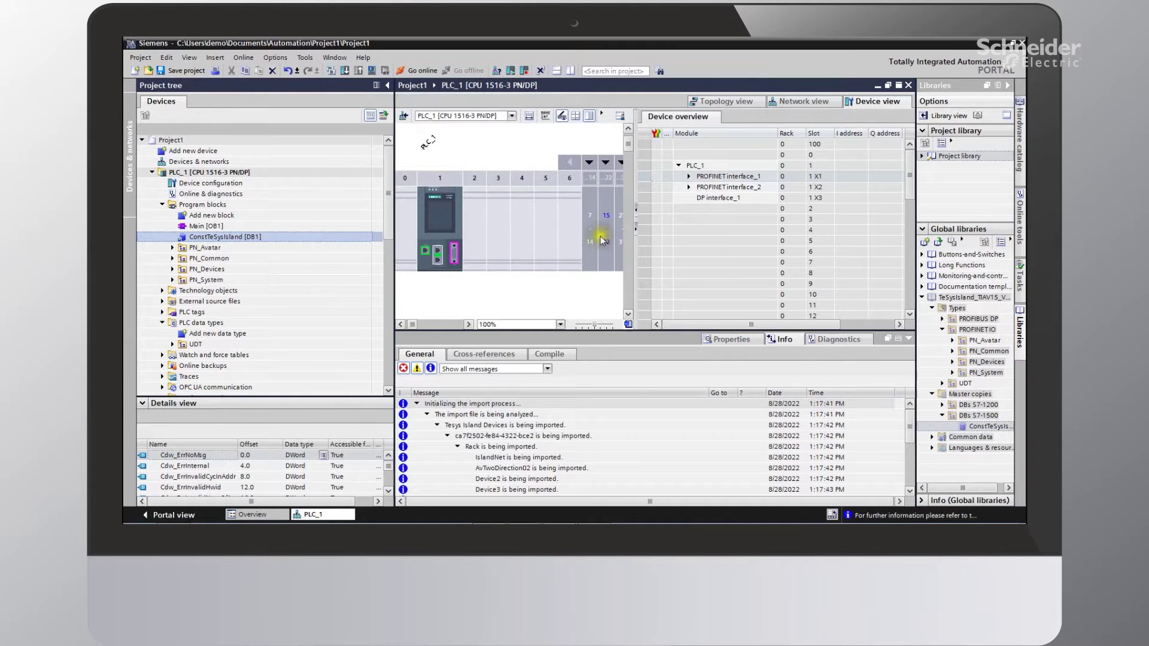
- Network PLC_1 with IslandNet over PROFINET, and link PLC_1's X2 port 1 to IslandNet's port 1 in the topology
click(799, 102)
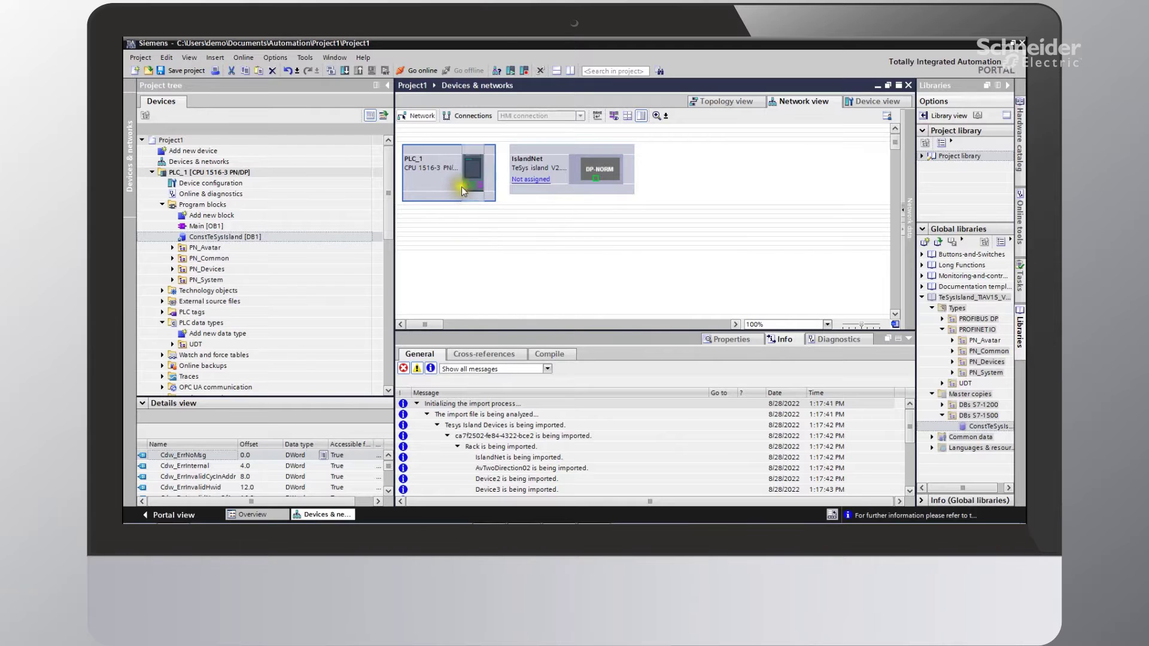
drag(465, 185, 599, 181)
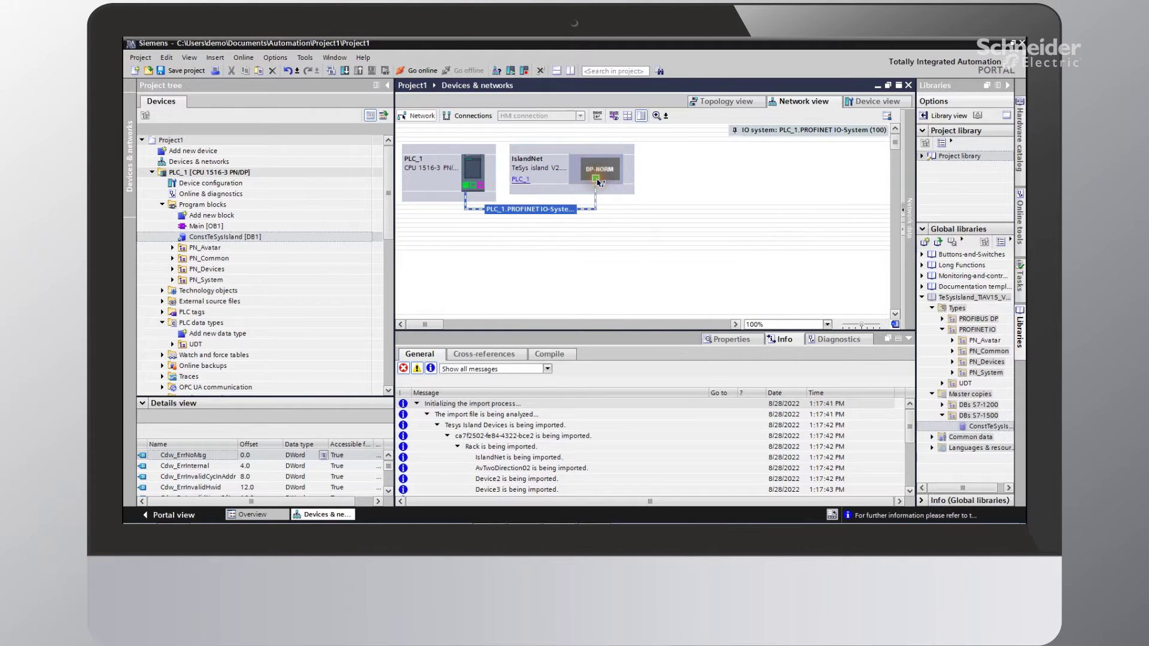
click(724, 101)
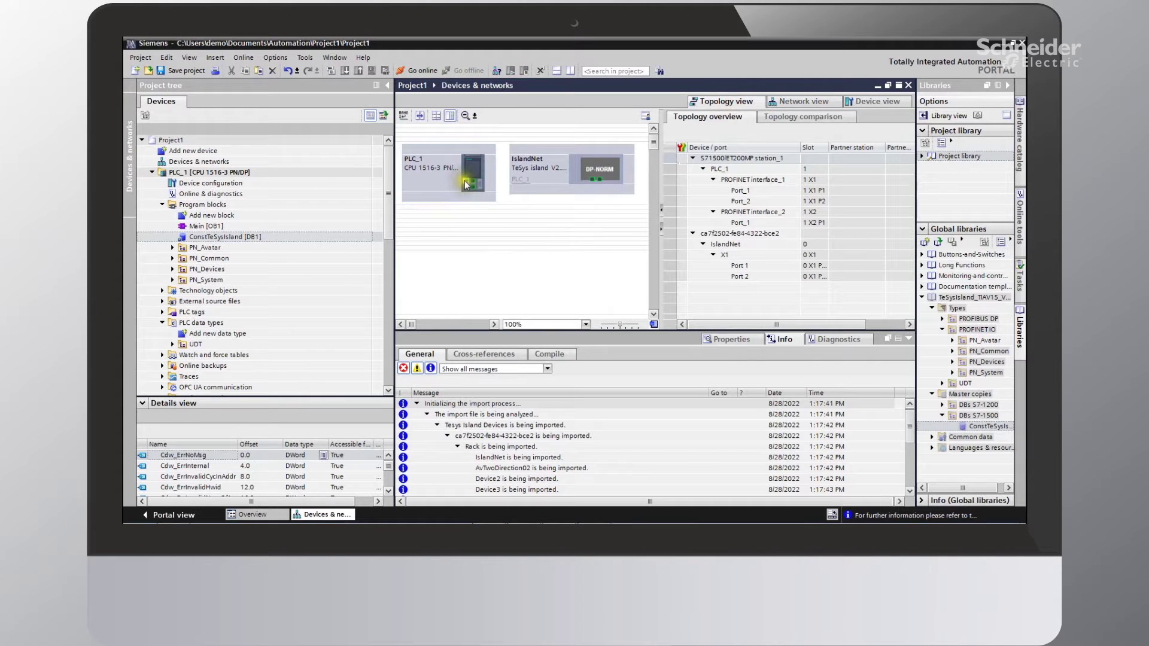
drag(467, 185, 594, 182)
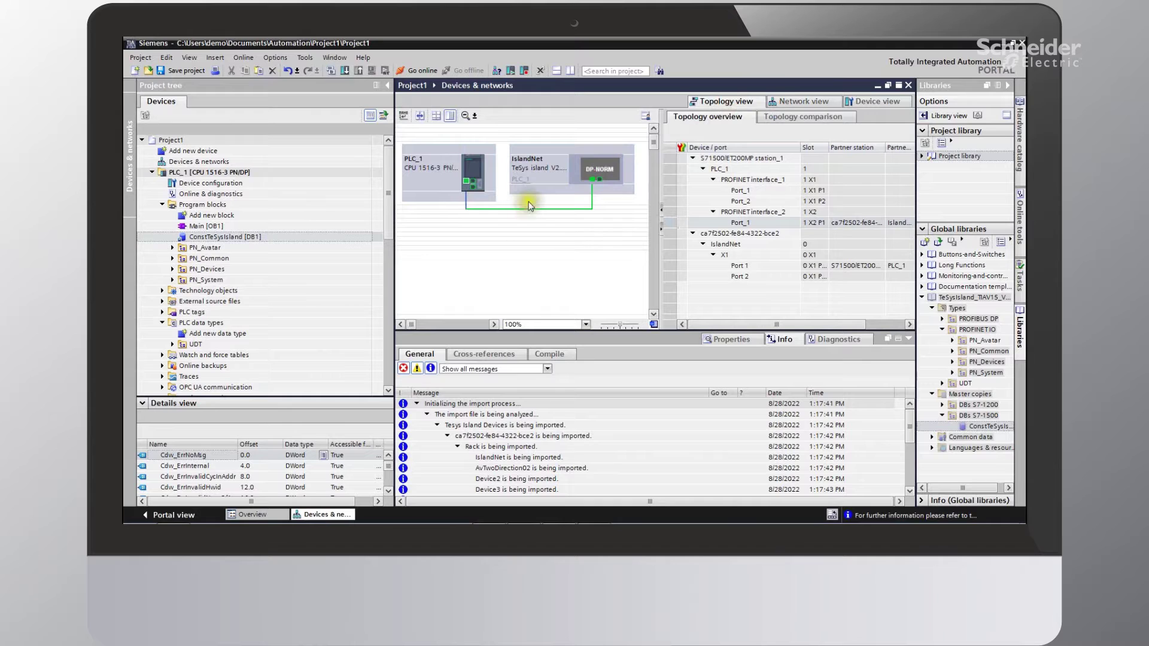
- Open the IslandNet device and review its Ethernet address, PROFINET device name and device number settings
double_click(548, 177)
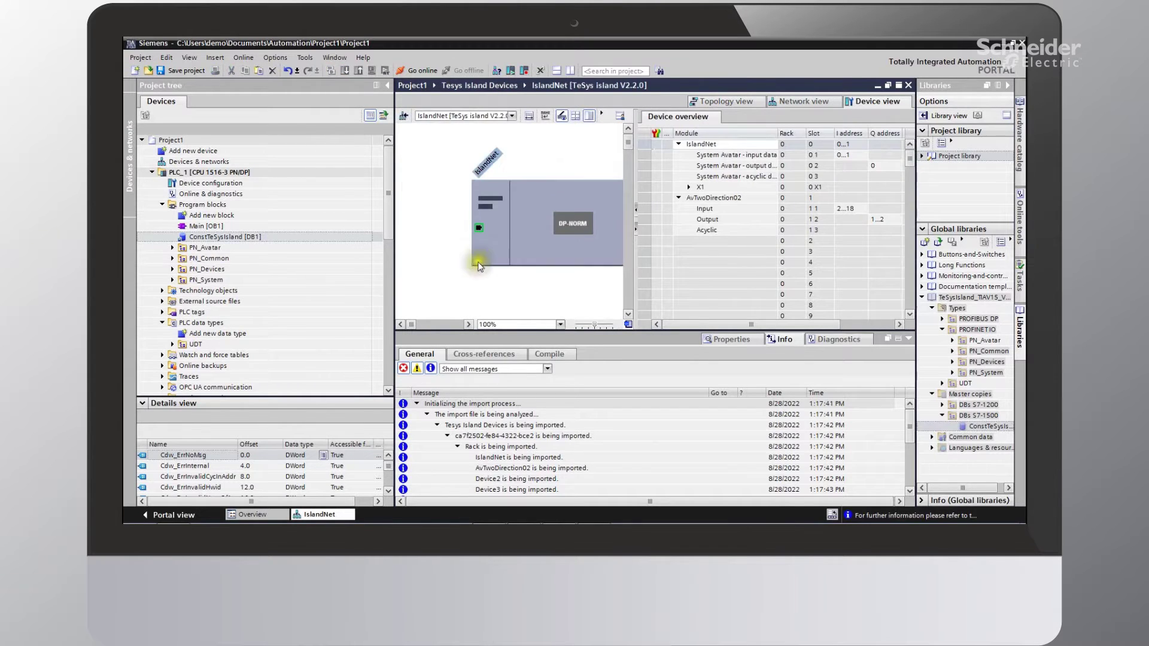
click(479, 227)
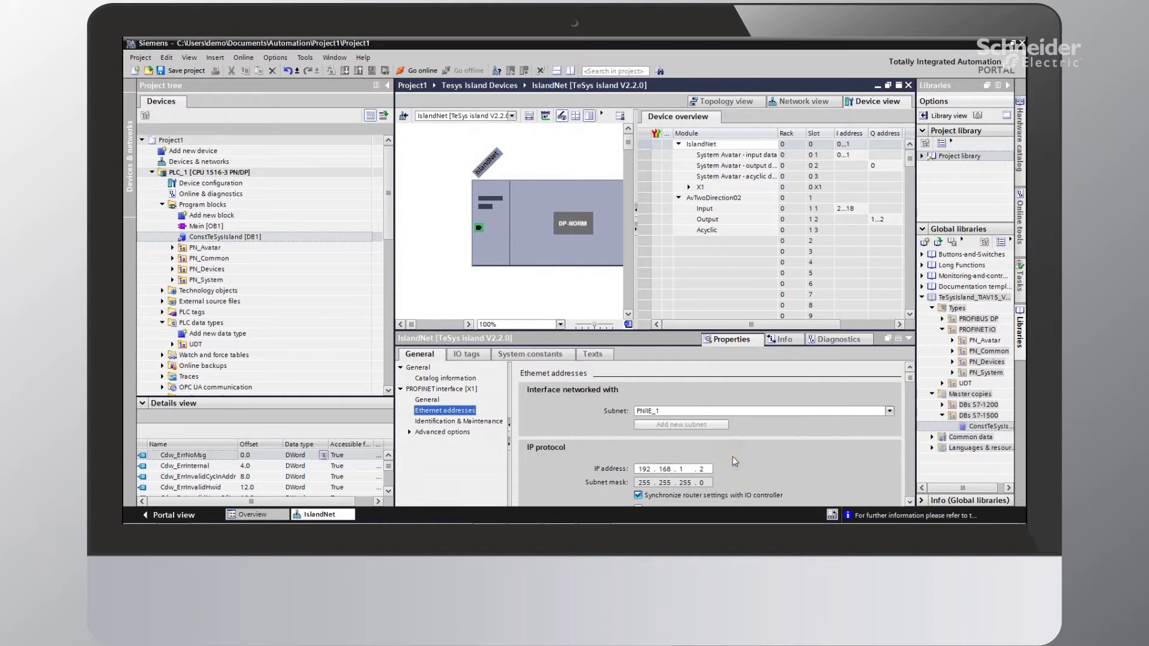
click(910, 501)
click(910, 501)
click(910, 502)
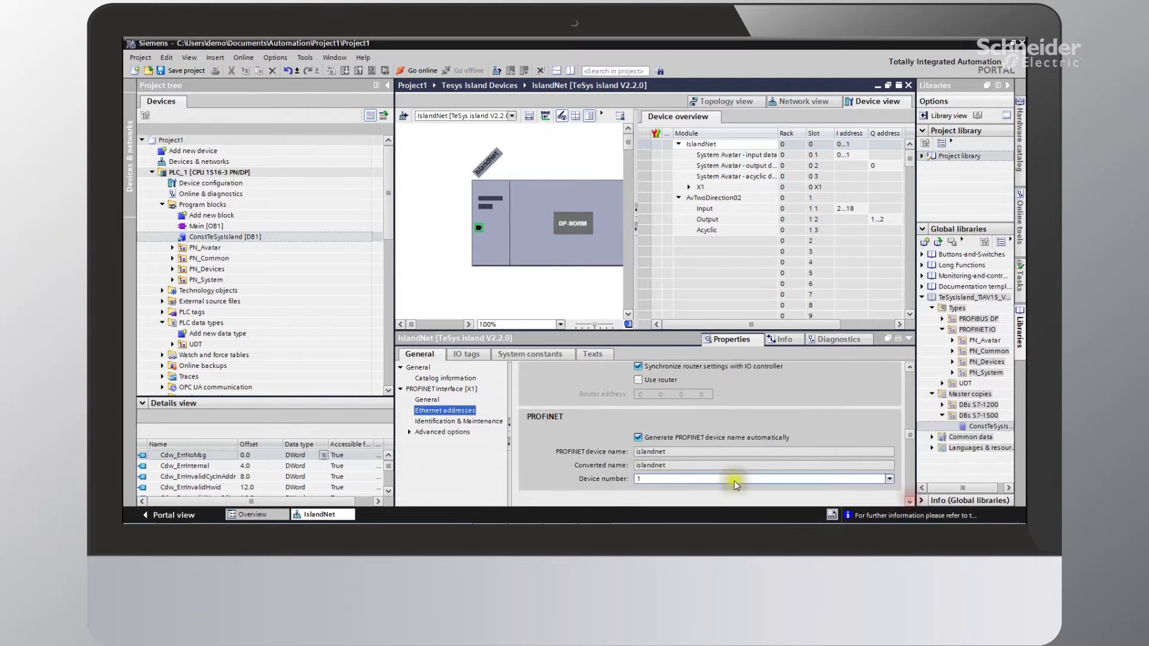
- Turn off automatic PROFINET device name generation for IslandNet, and compile PLC_1's hardware and software with only changes
click(638, 437)
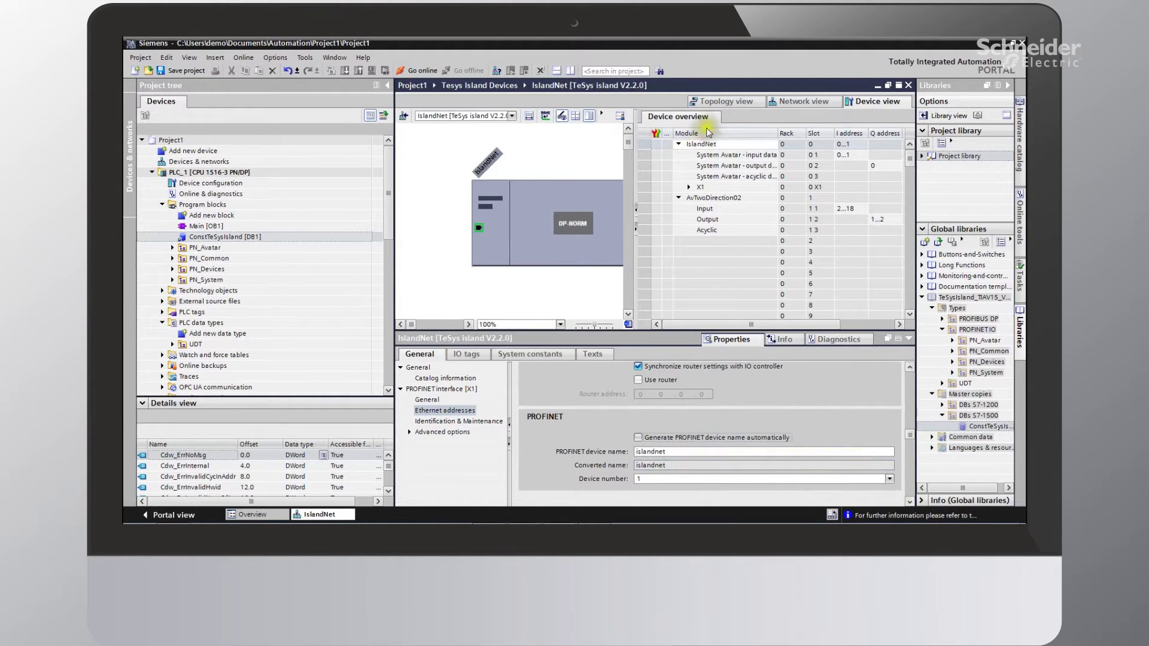
click(774, 103)
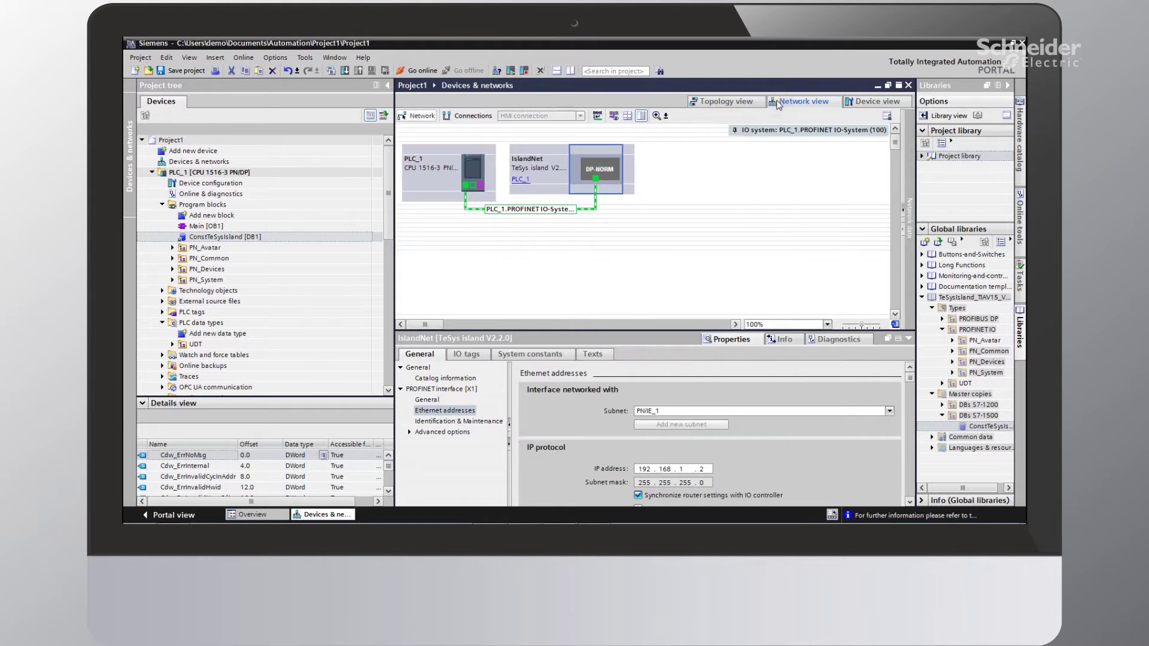
right_click(426, 187)
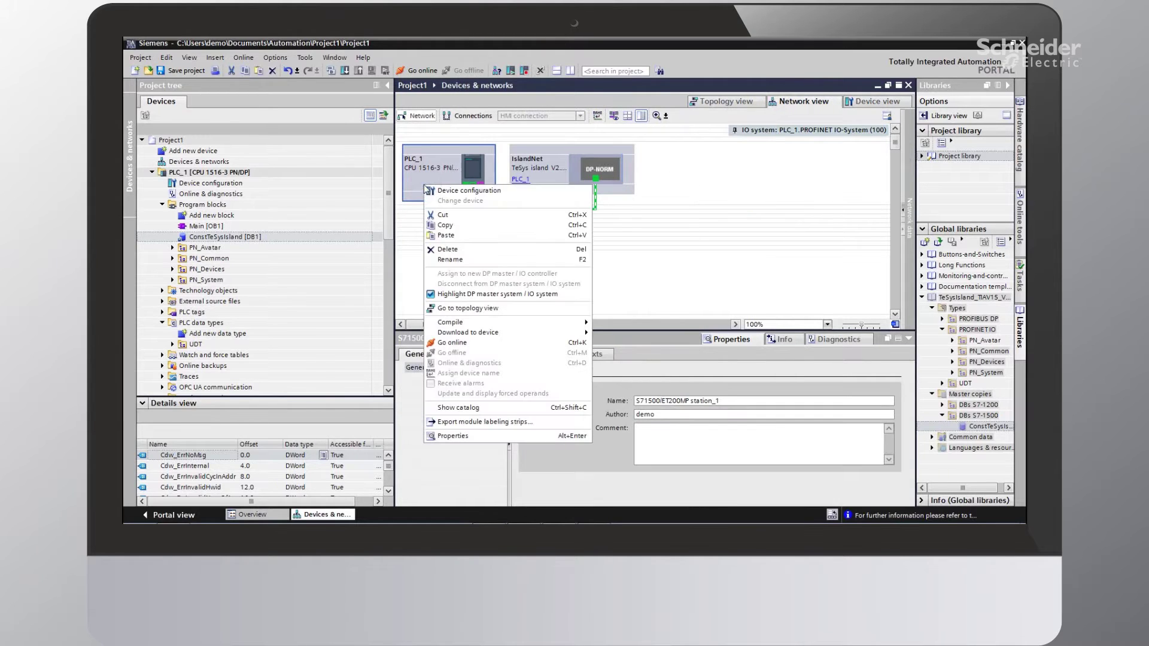
mouse_move(450, 322)
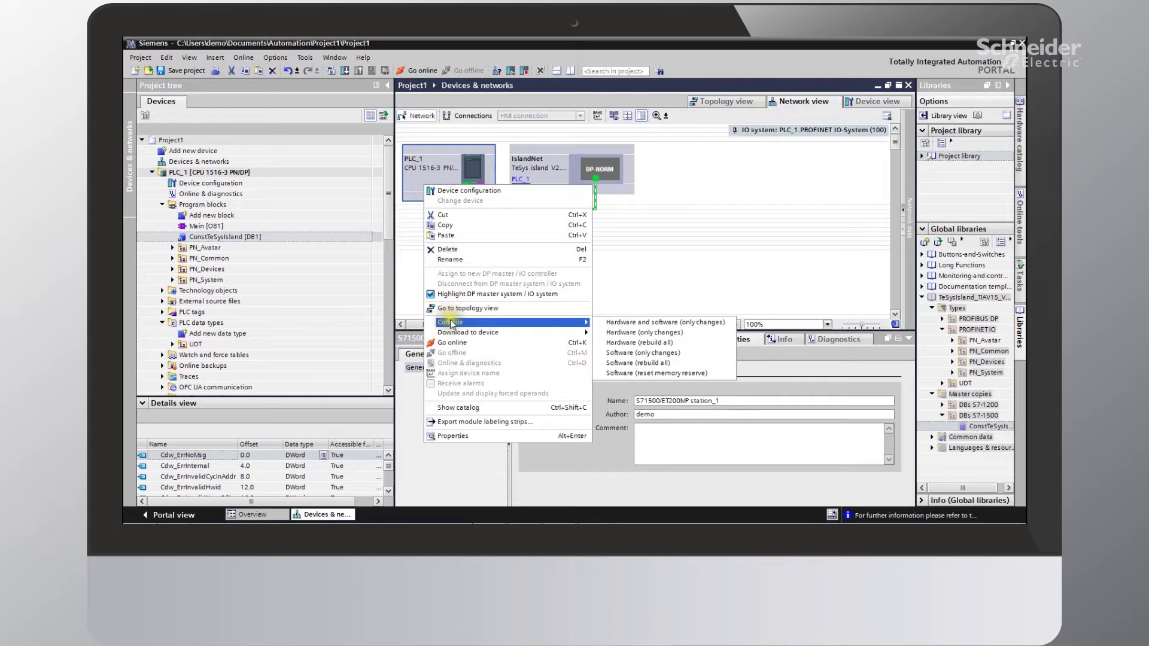
click(629, 323)
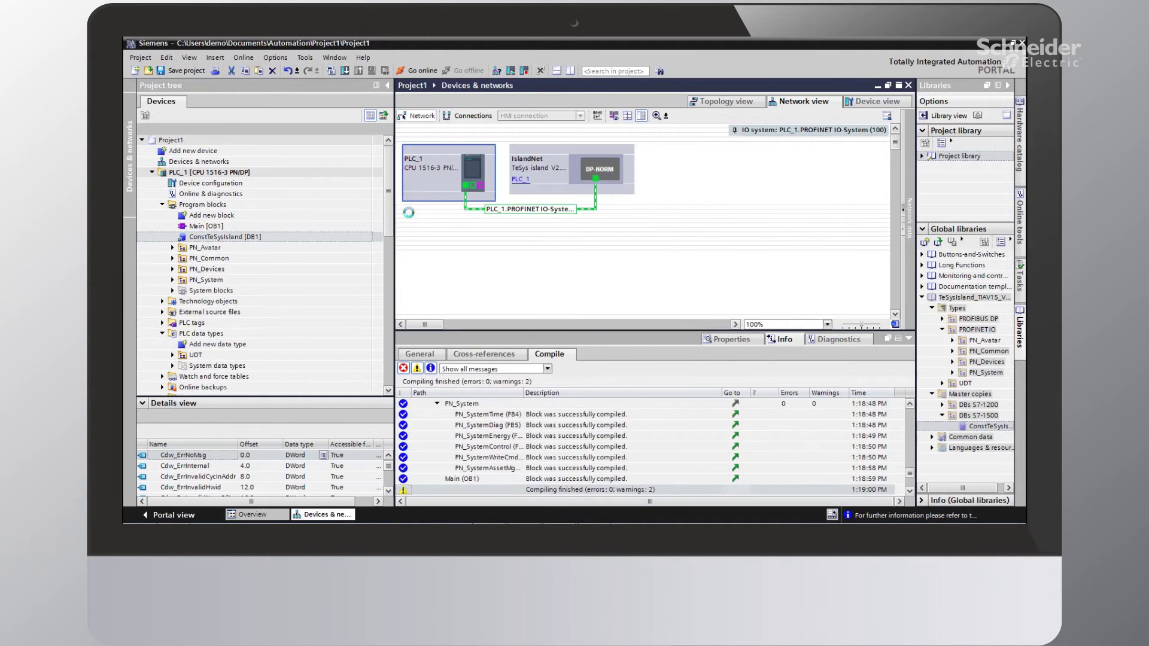
- Start a hardware and software (only changes) download to PLC_1 and search for compatible target devices
right_click(428, 189)
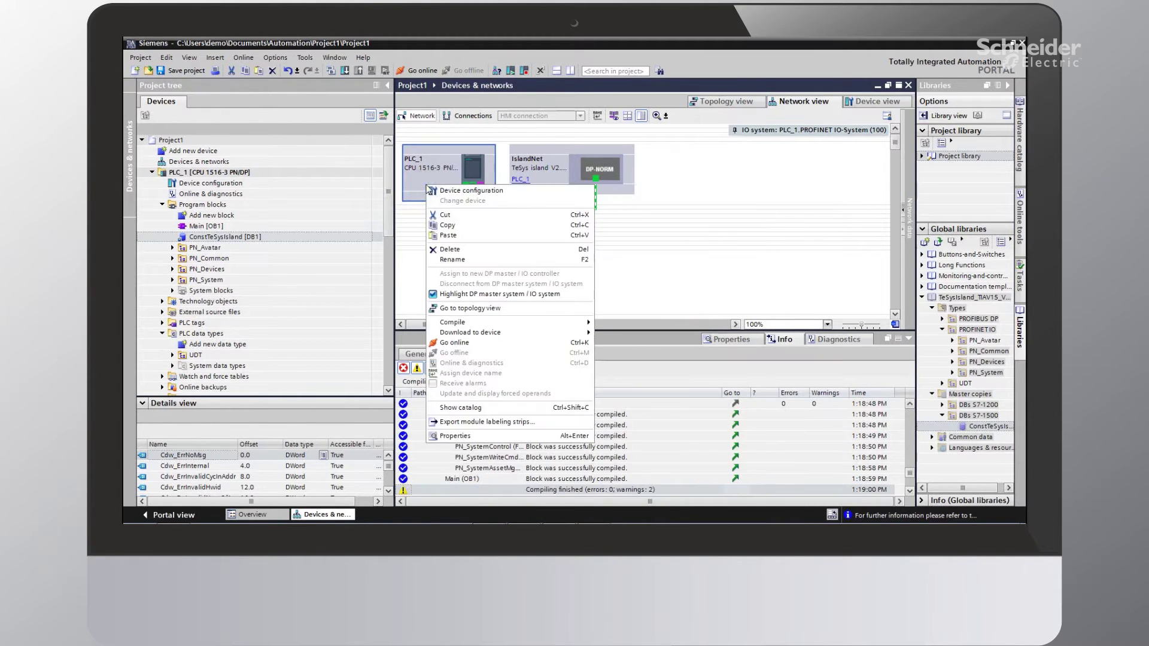
mouse_move(454, 333)
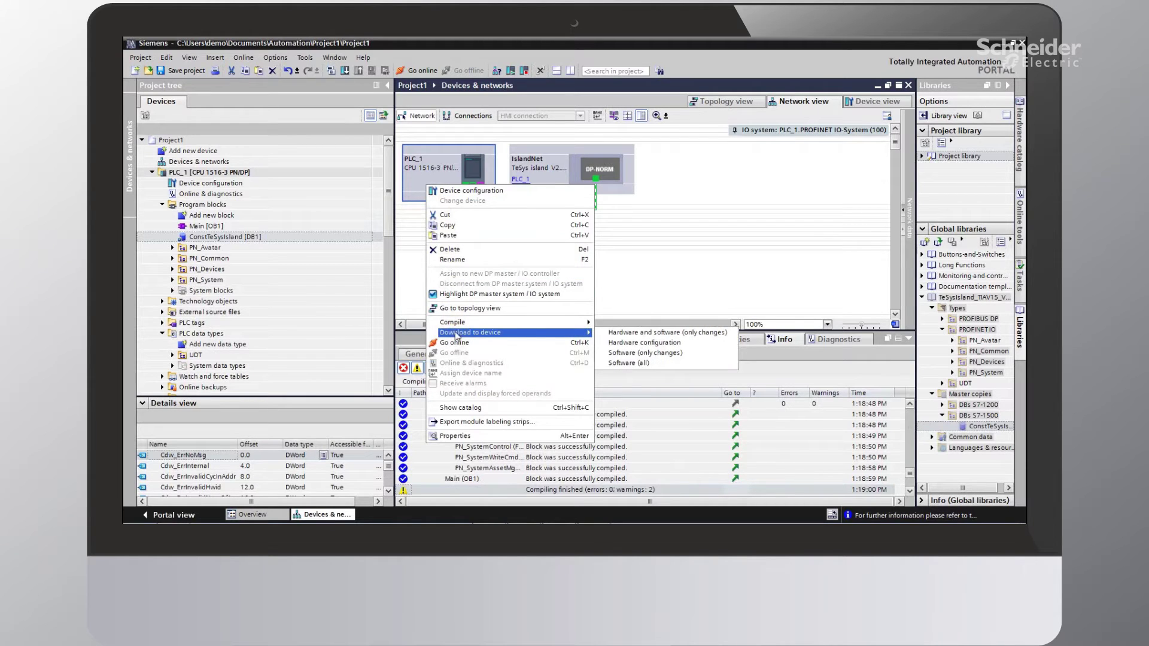
click(611, 334)
click(612, 333)
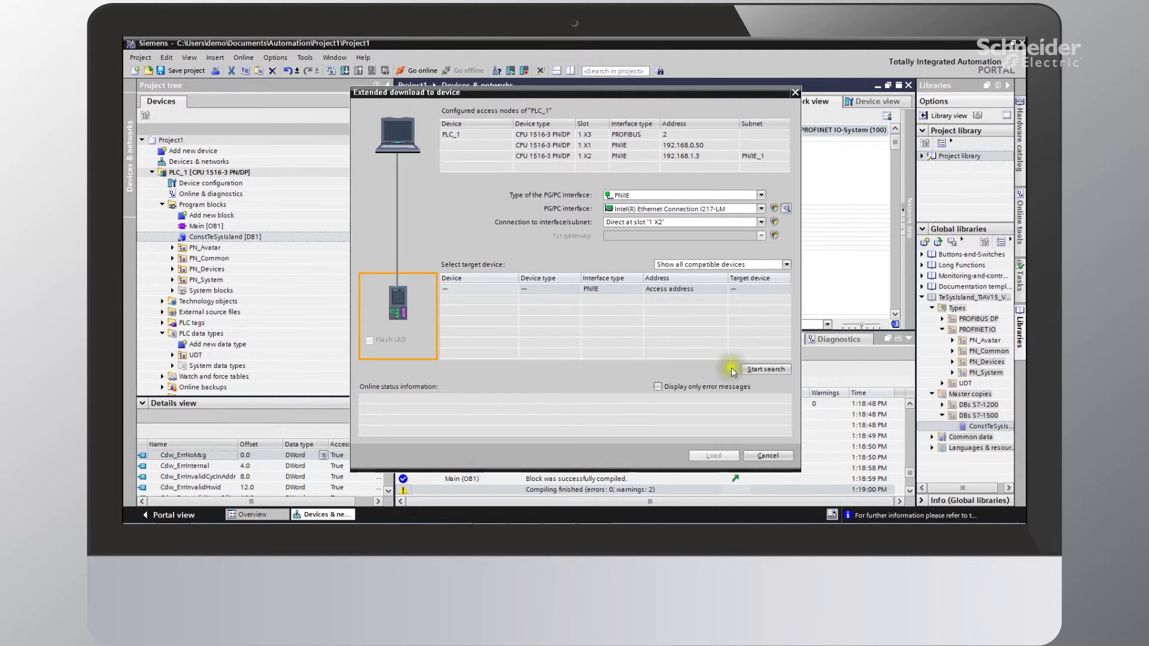
click(764, 370)
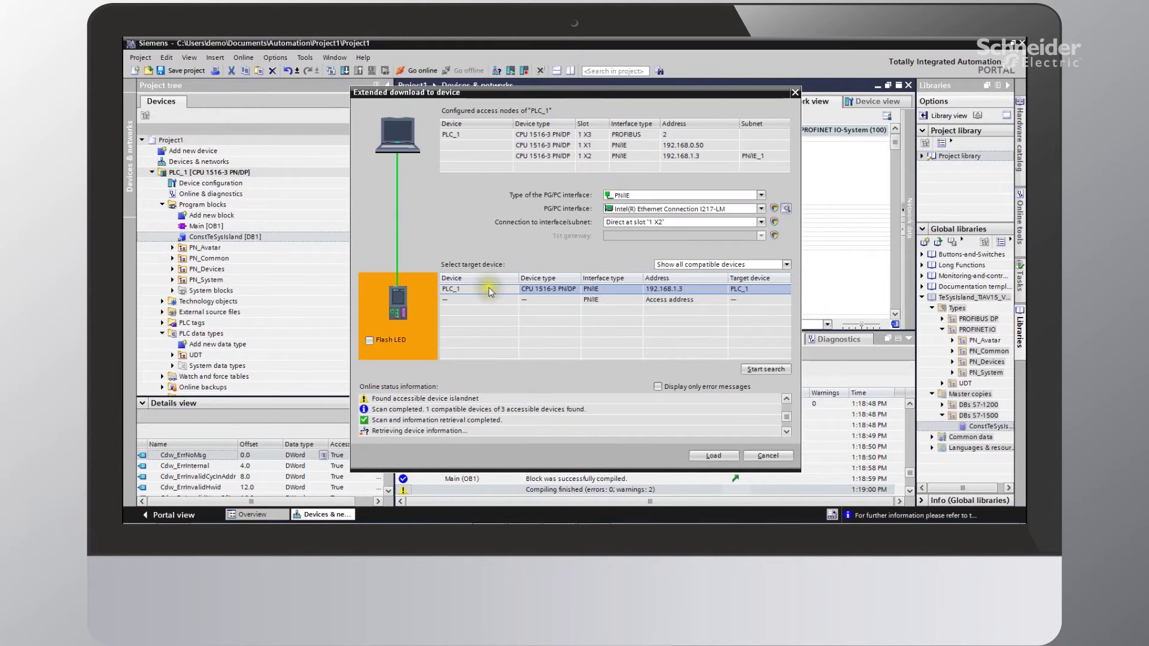
- Load the project to the found PLC_1, continuing without synchronization and accepting the load preview, and finish the download
click(716, 455)
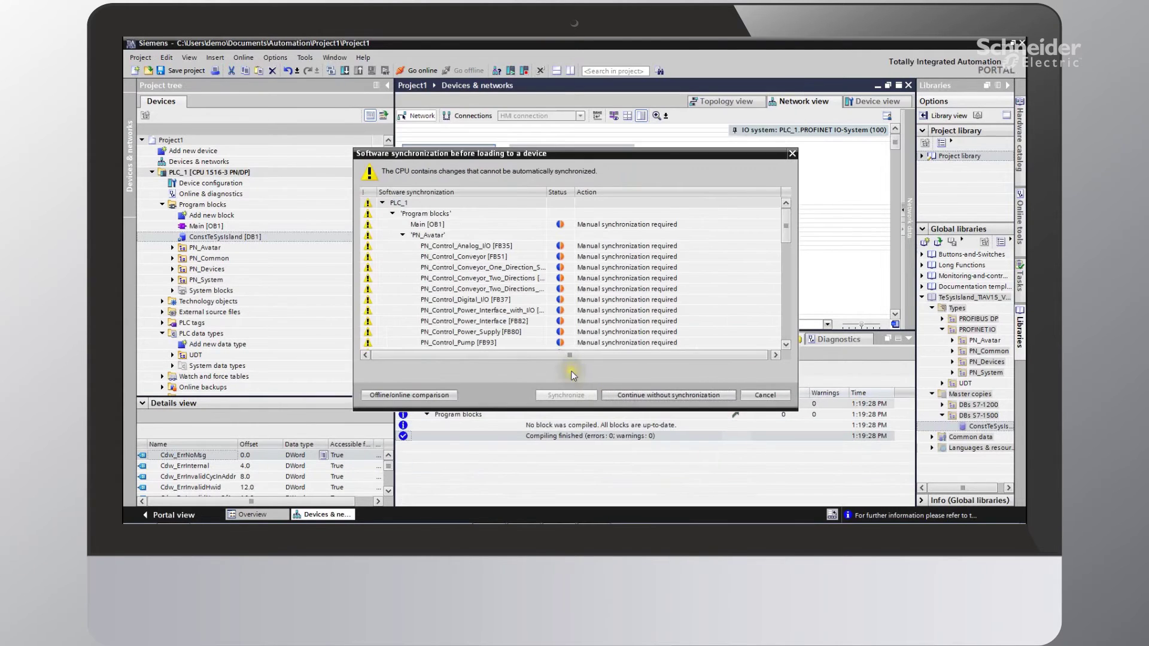
click(627, 396)
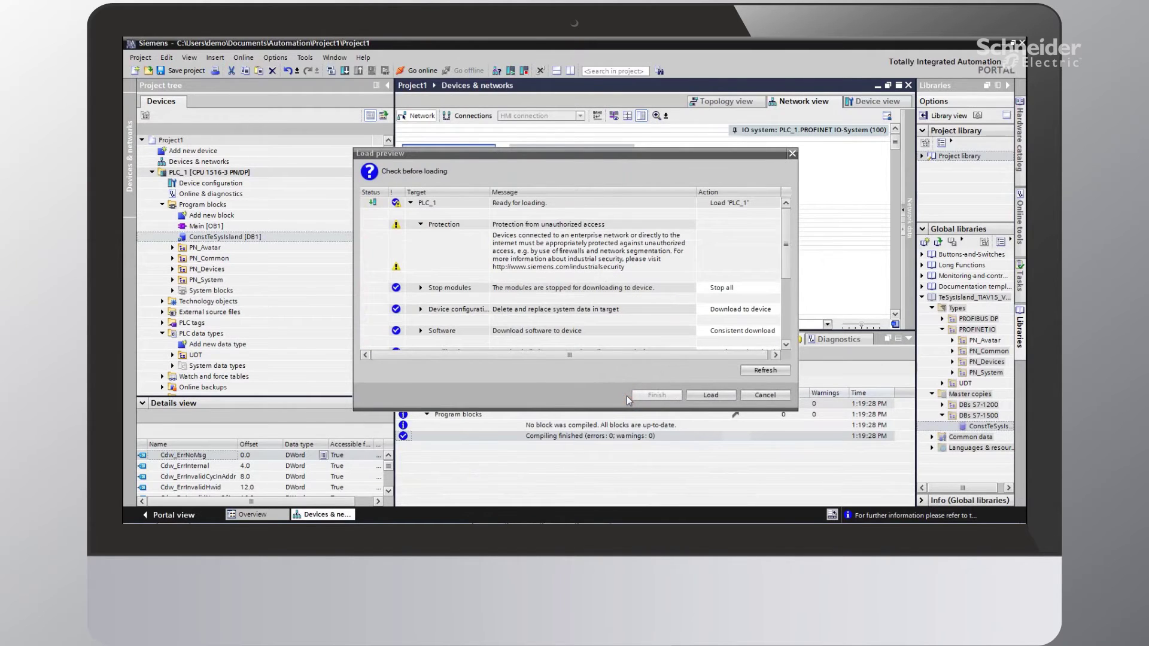
click(702, 396)
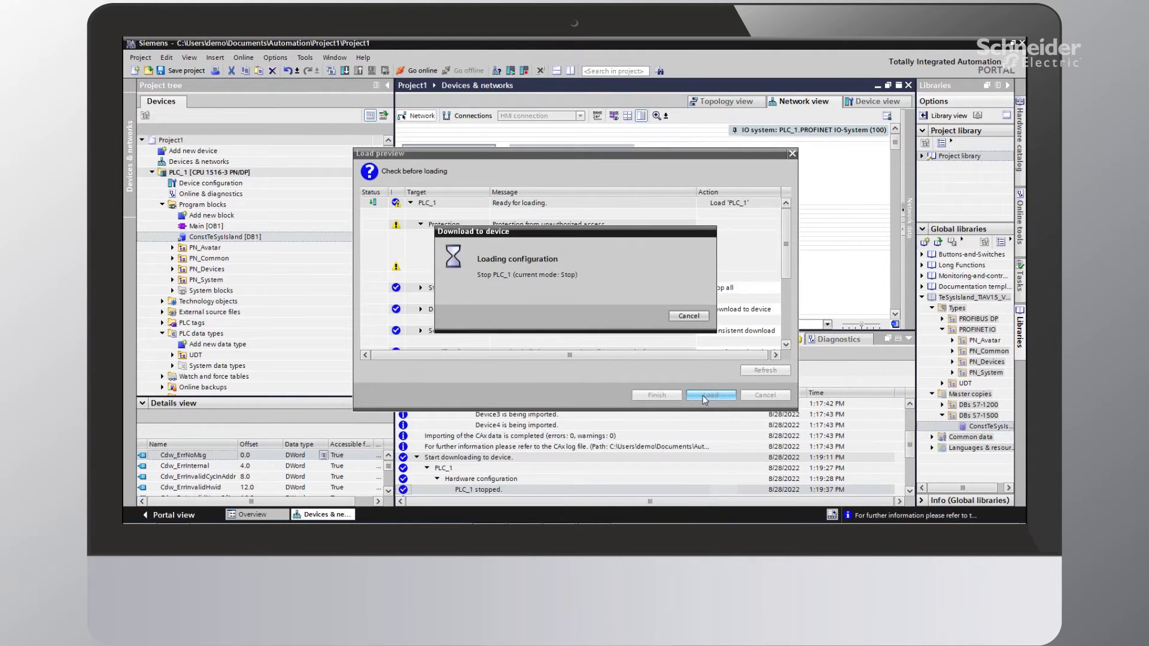
click(658, 395)
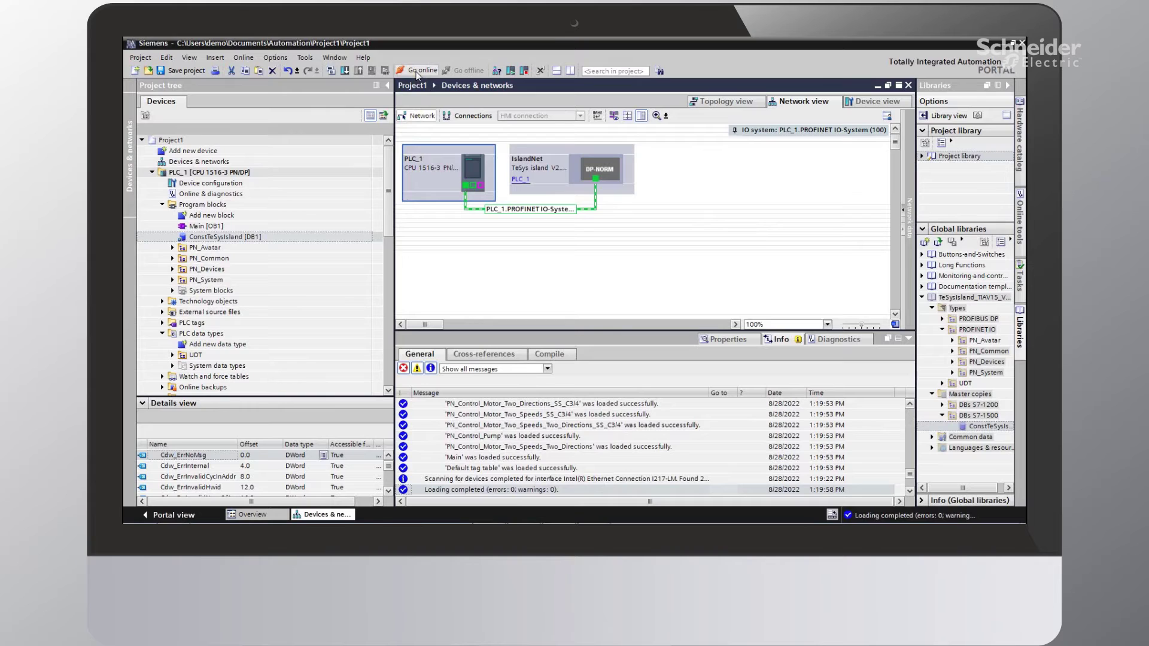
- Go online with PLC_1 and check the online status of its program blocks in the project tree
click(417, 71)
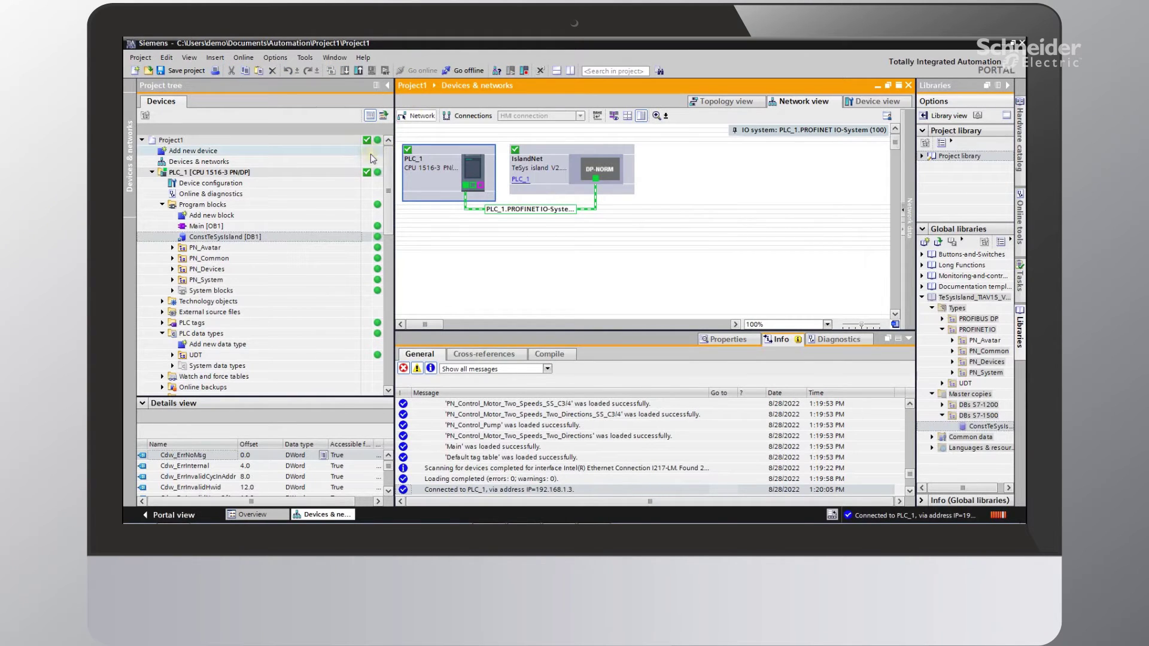
mouse_move(389, 170)
mouse_down()
mouse_move(390, 226)
mouse_move(387, 169)
mouse_up()
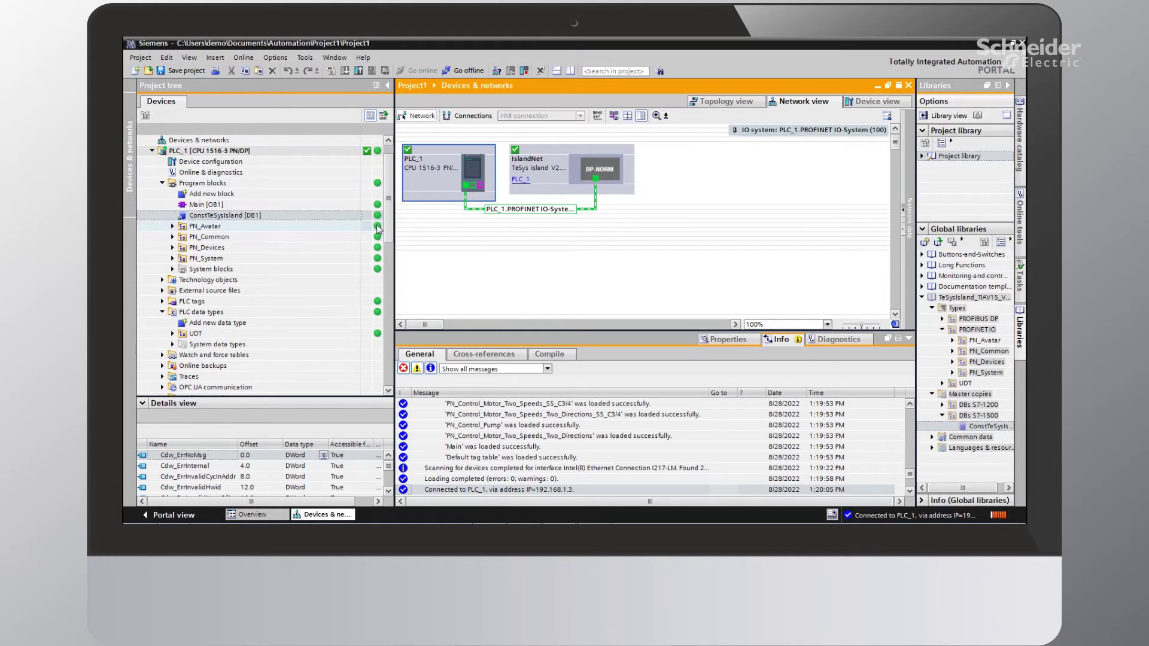
click(454, 193)
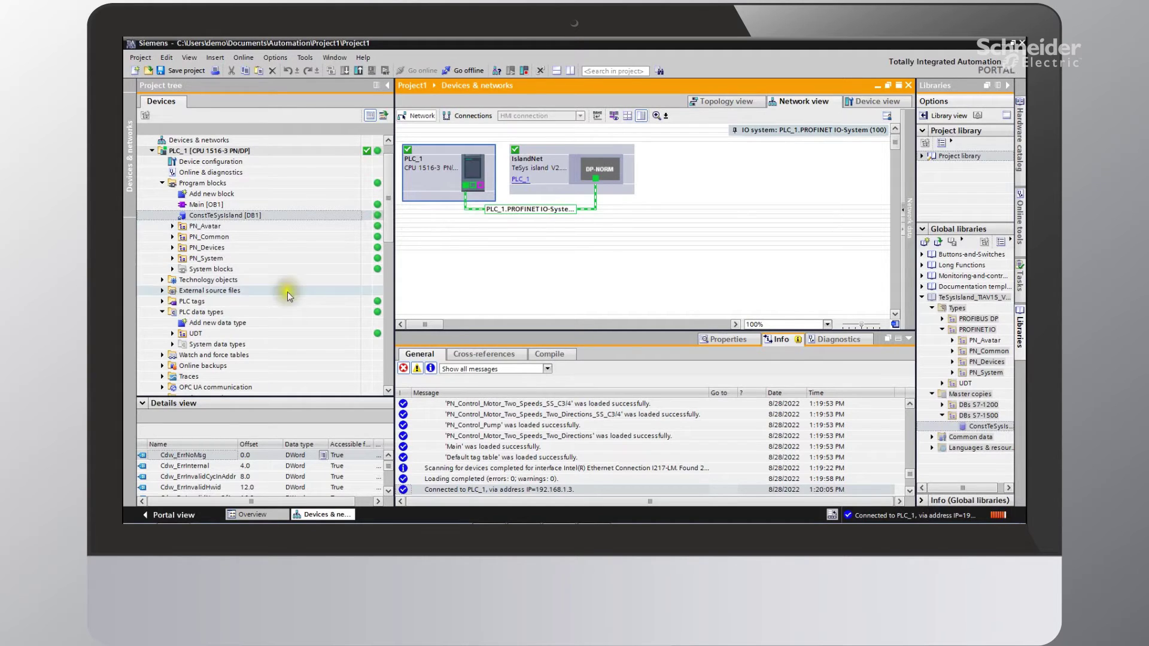
- Add a new function block named Block_1 in LAD with automatic numbering to PLC_1's program blocks
double_click(201, 194)
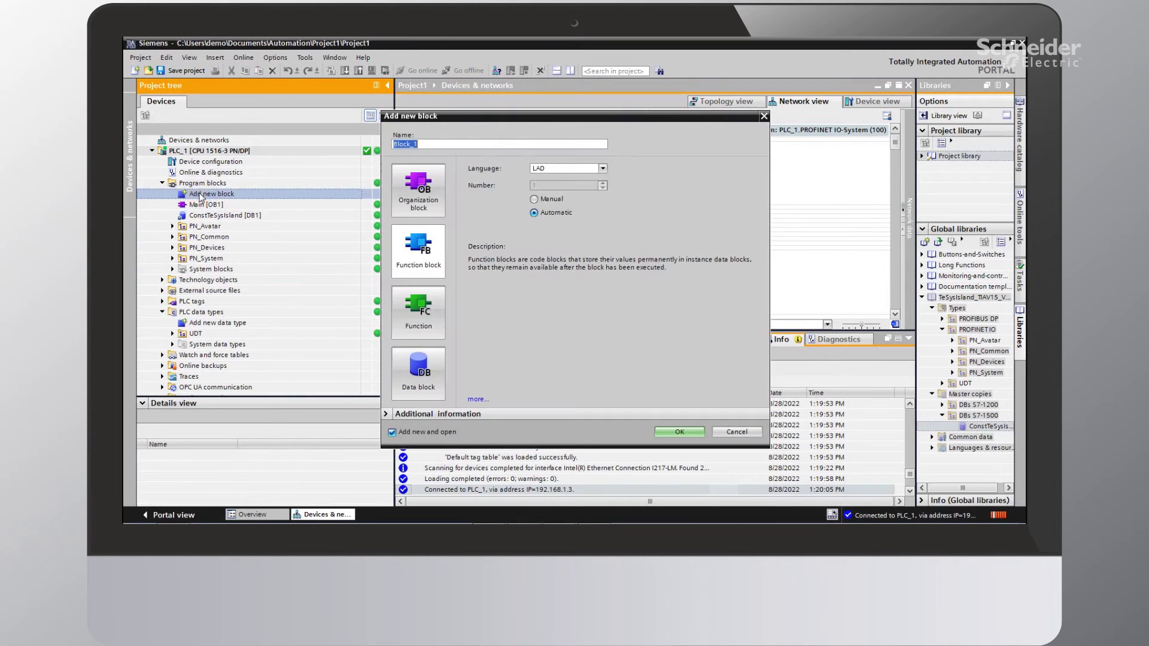
click(409, 261)
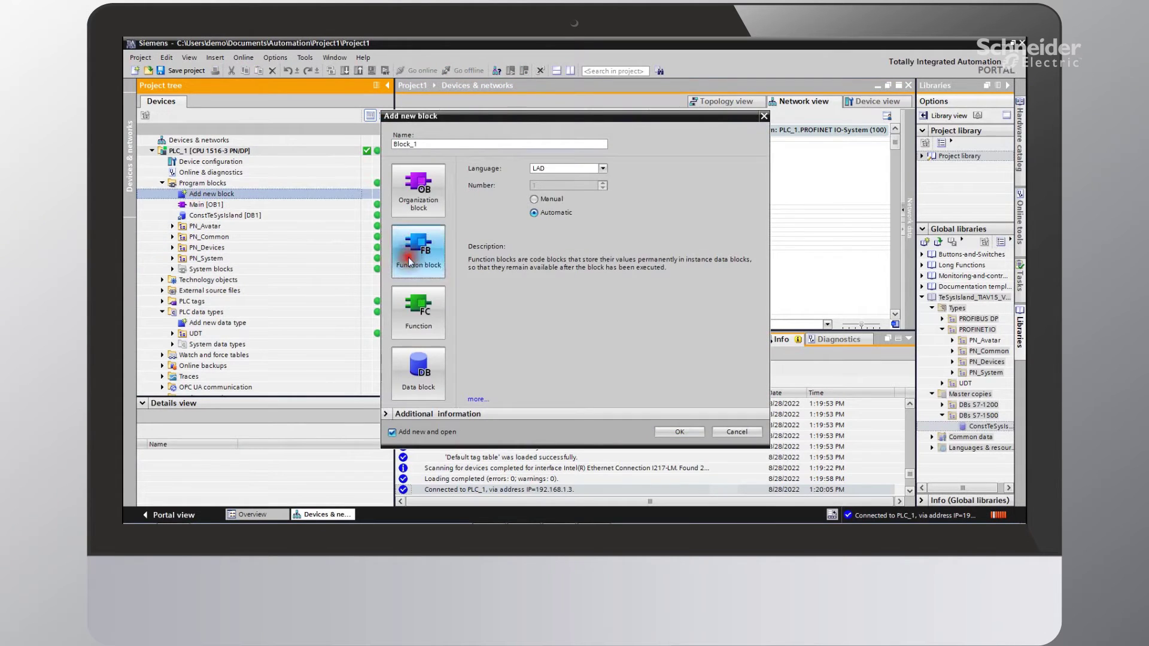
click(669, 429)
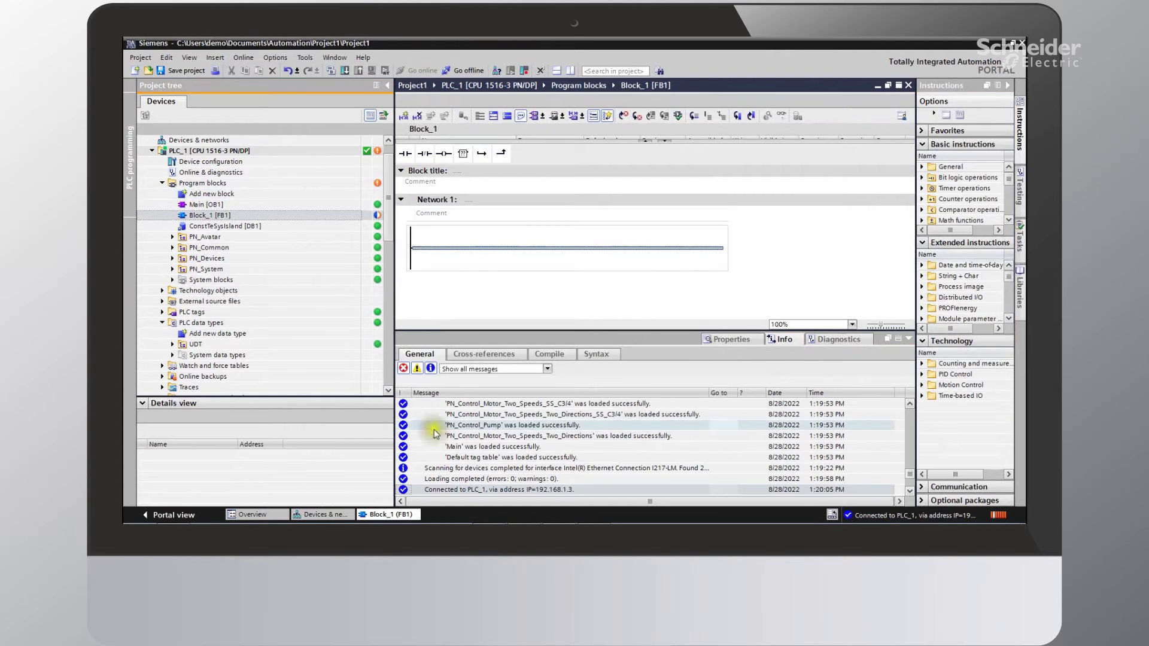
- Insert PN_Control_Motor_Two_Directions from the PN_Avatar group into Network 1 of Block_1 as a single-instance call
click(173, 237)
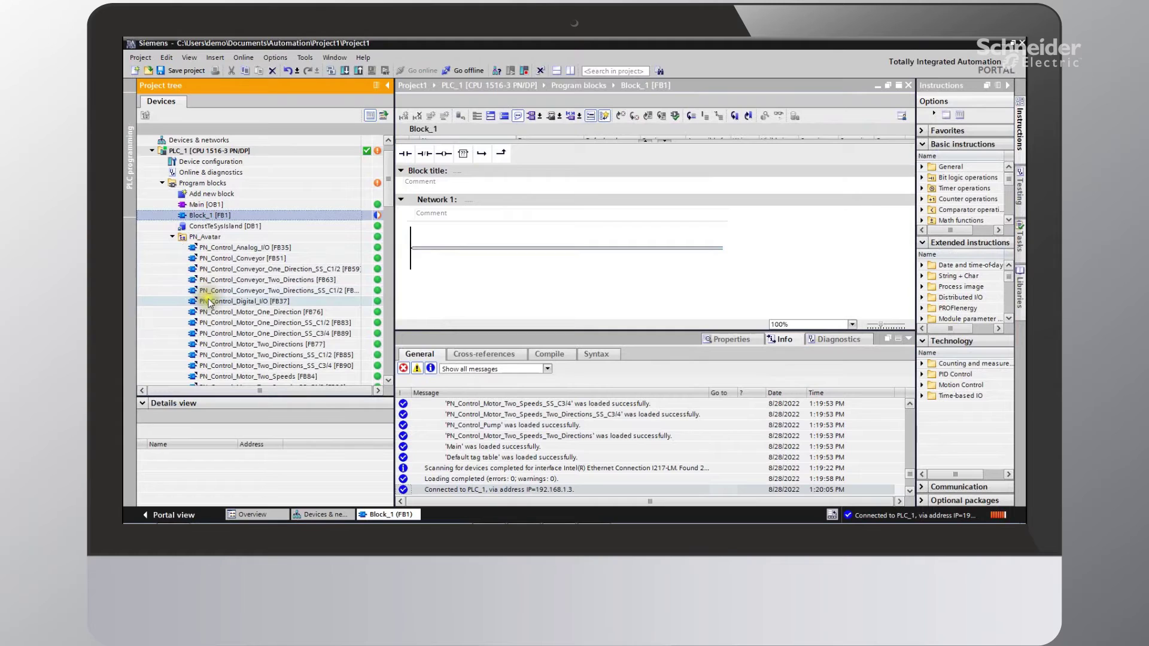
click(238, 344)
drag(238, 344, 566, 252)
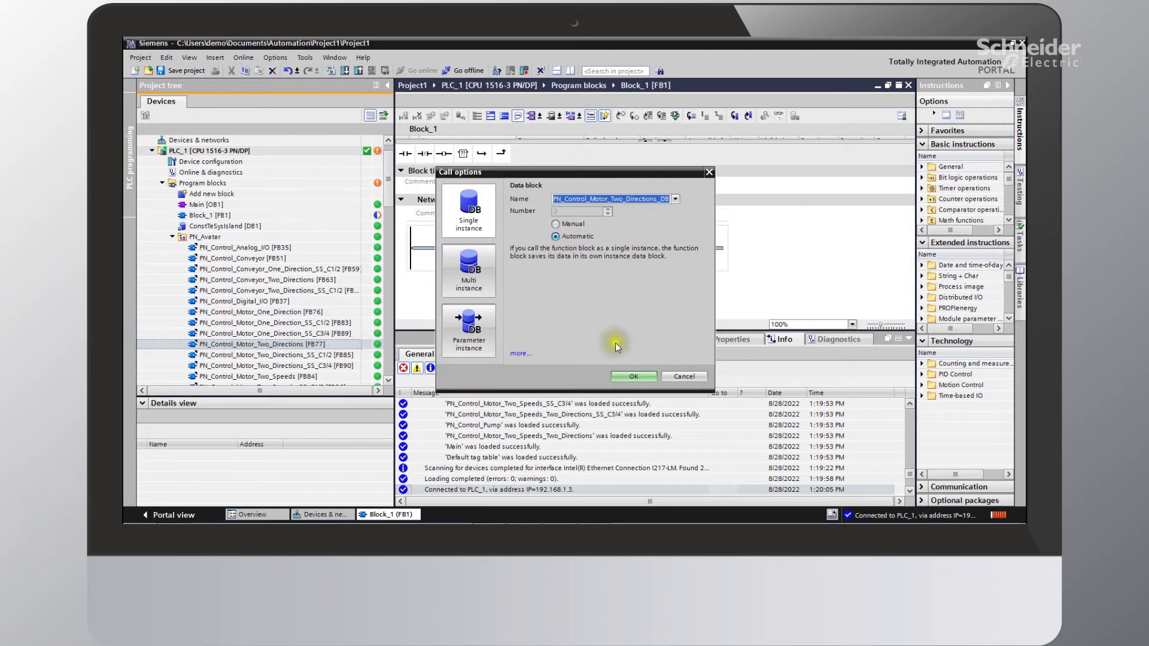
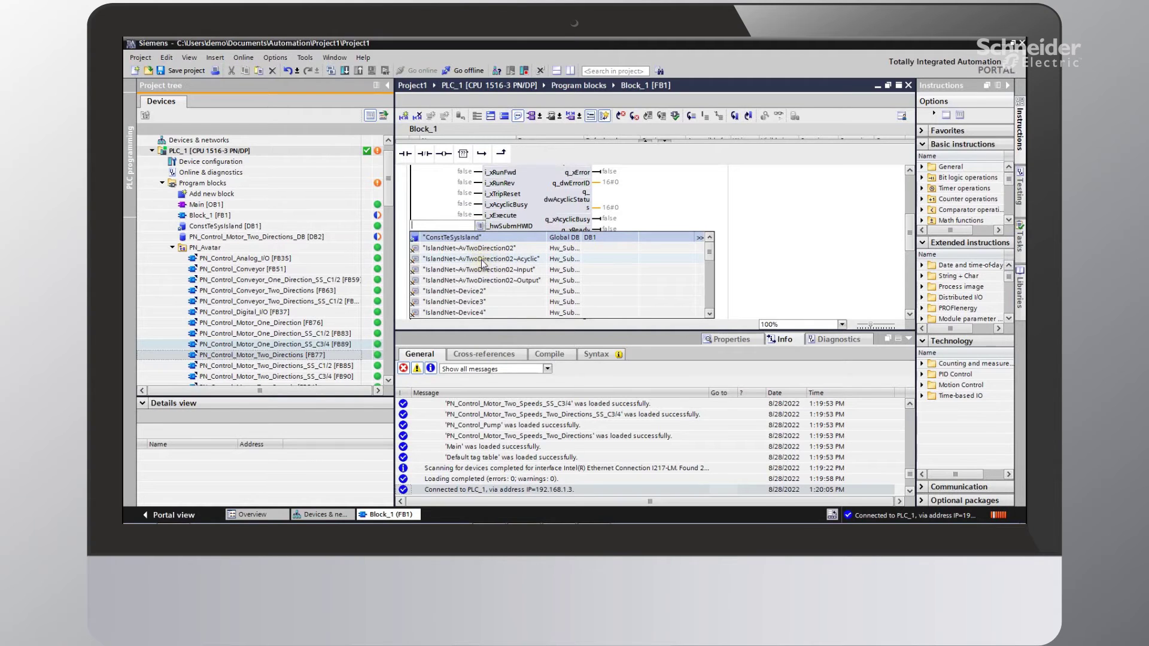
- Assign "IslandNet~AvTwoDirection02~Acyclic" to the i_hwSubmHWID input of the motor control block
click(482, 260)
click(432, 247)
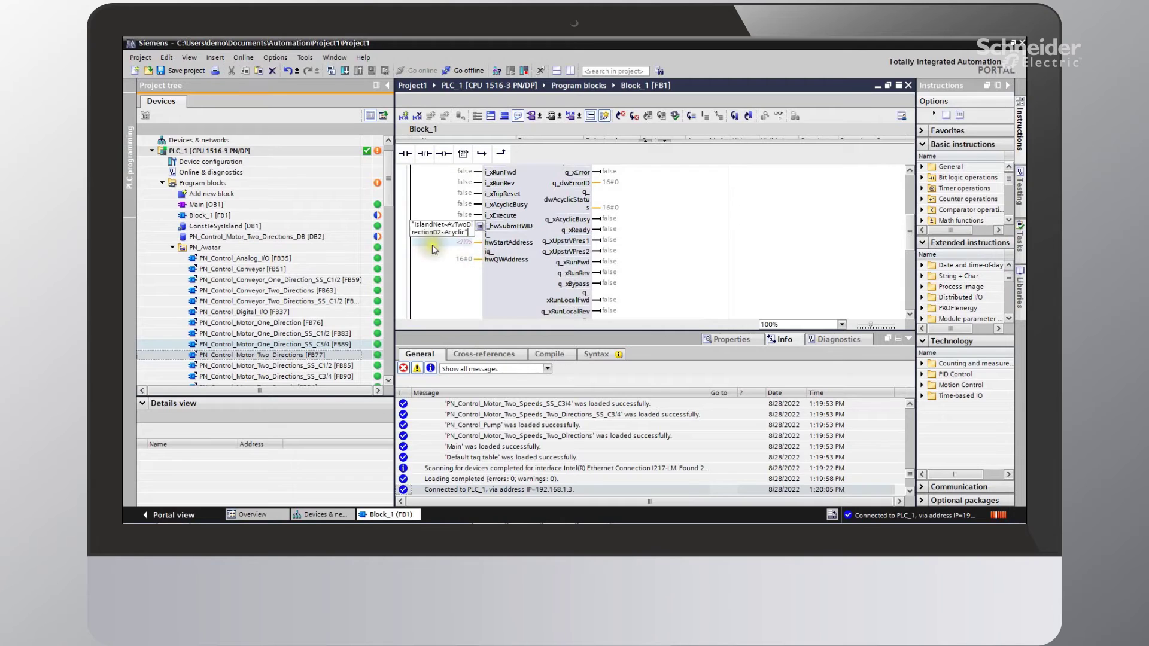
click(450, 236)
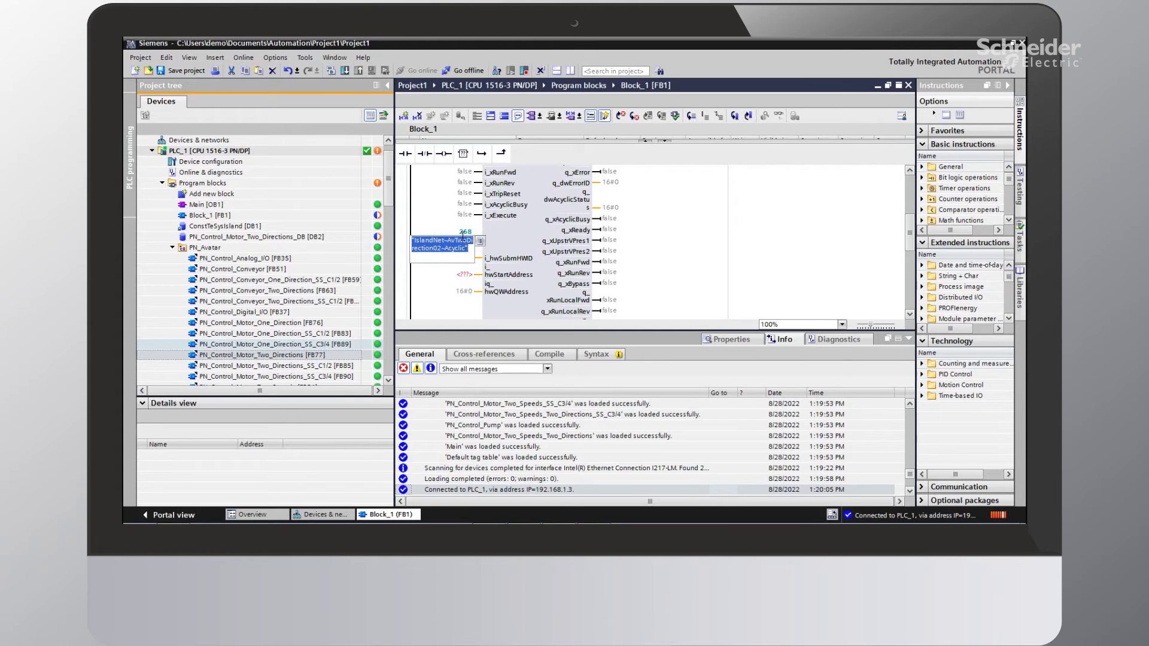
click(441, 275)
click(488, 278)
click(494, 287)
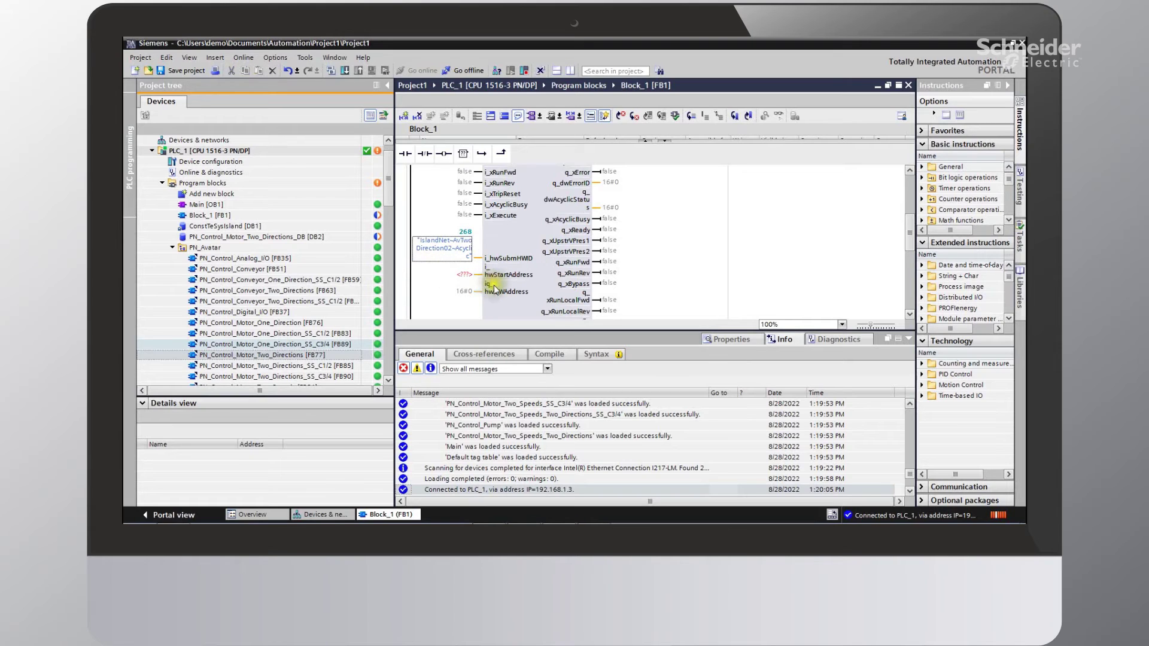
click(432, 272)
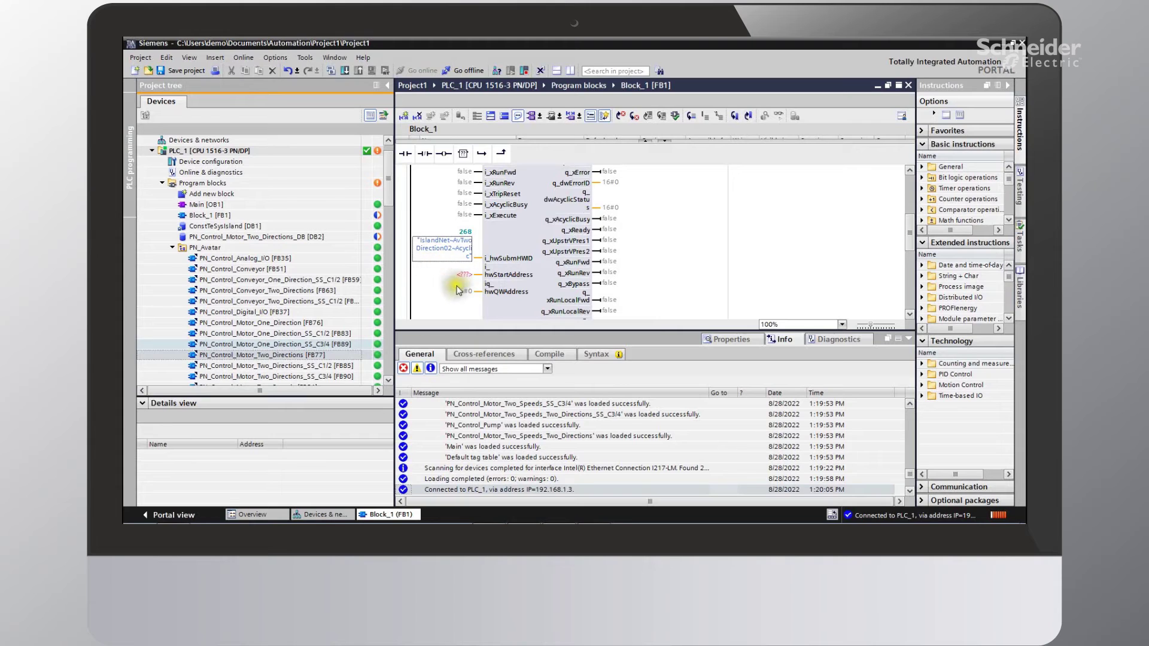
- Collapse the PN_Avatar group and open the default tag table under PLC_1's PLC tags
click(225, 253)
click(173, 247)
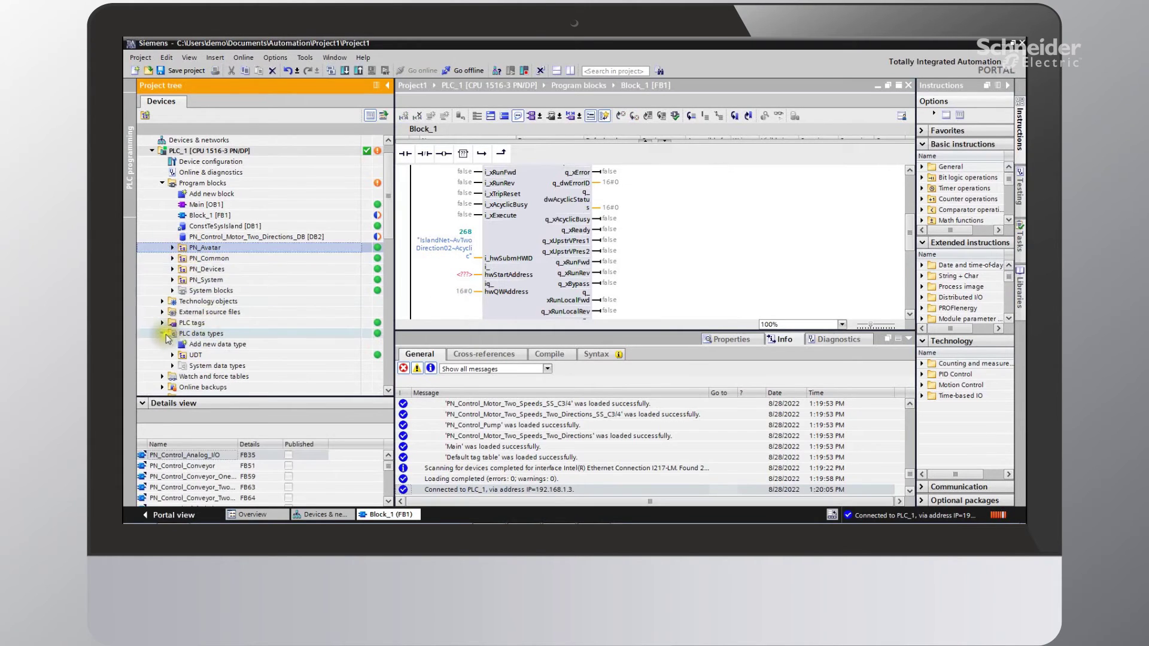
click(163, 322)
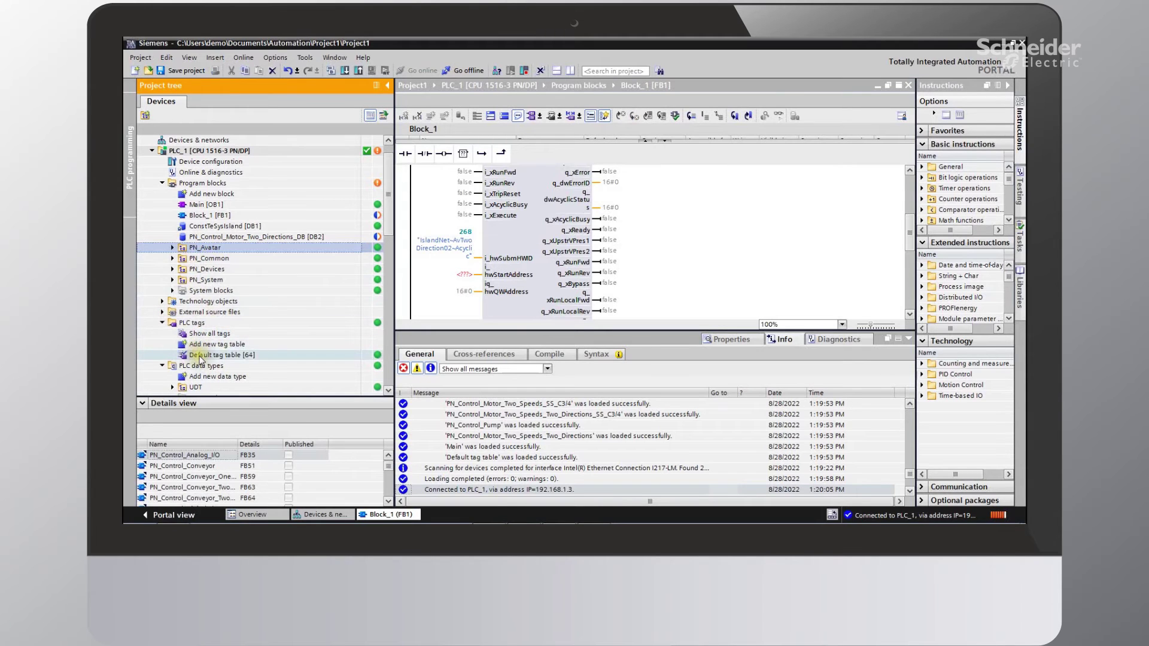
double_click(200, 357)
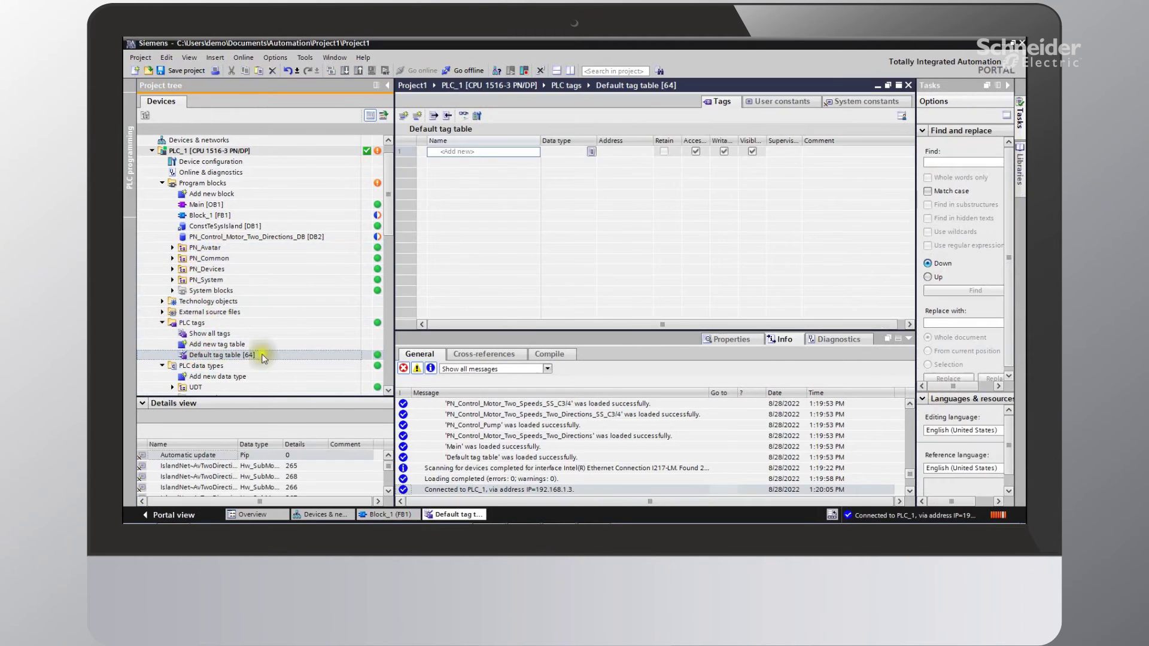
- Add two tags named Mtr_Start_addr and Mtr_Out_addr to the default tag table
double_click(453, 152)
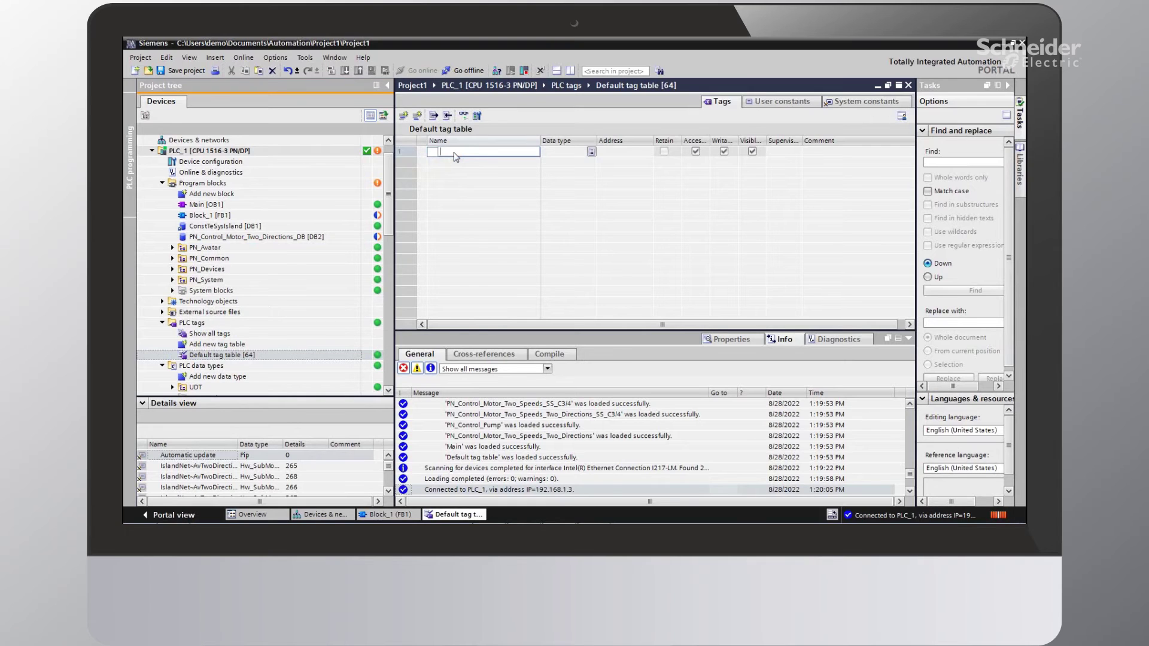
text(Mtr_Start_addr)
key(Return)
text(Mtr_)
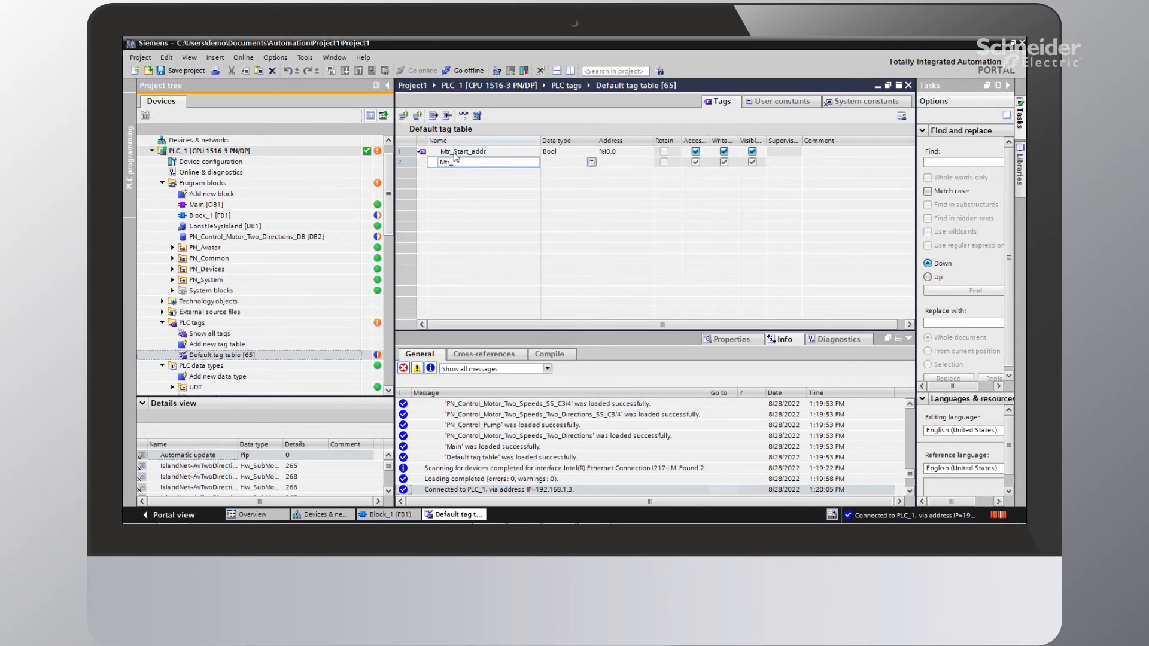
text(Out_addr)
key(Return)
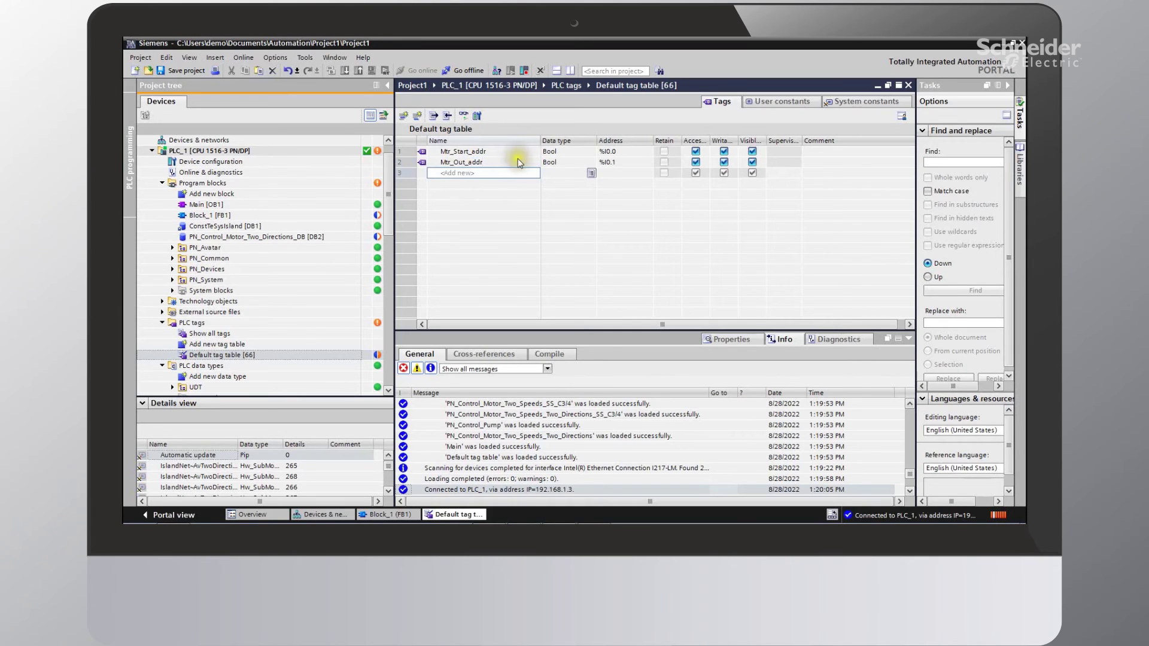
- Set the address of the Mtr_Start_addr tag to %I2.0
click(619, 152)
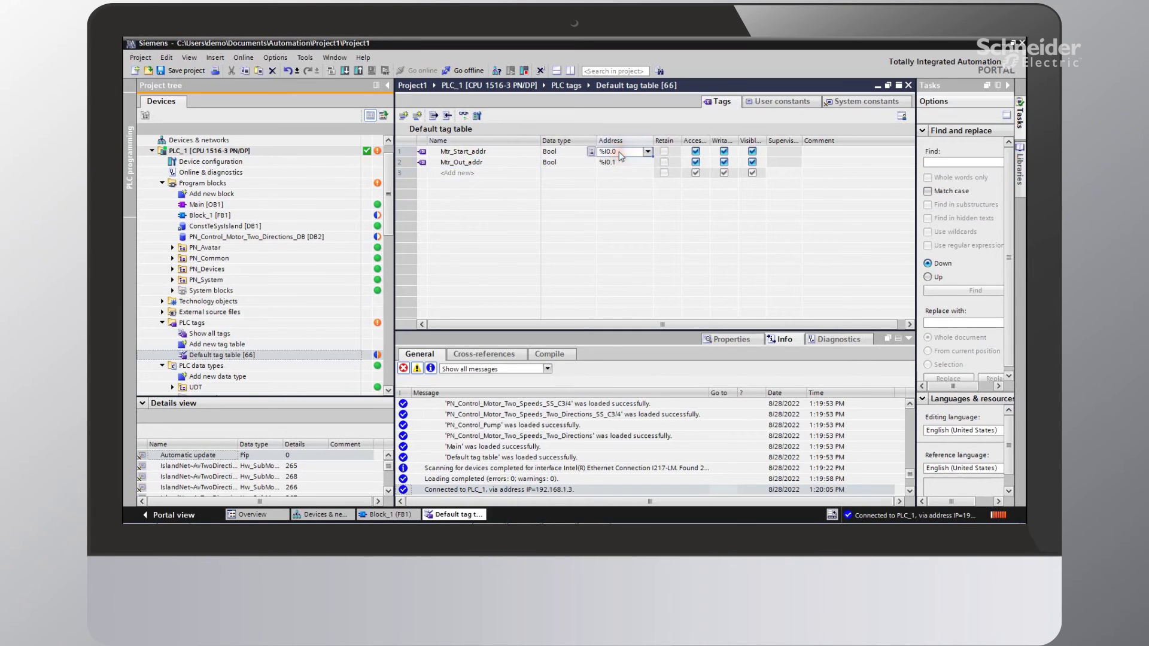
click(647, 151)
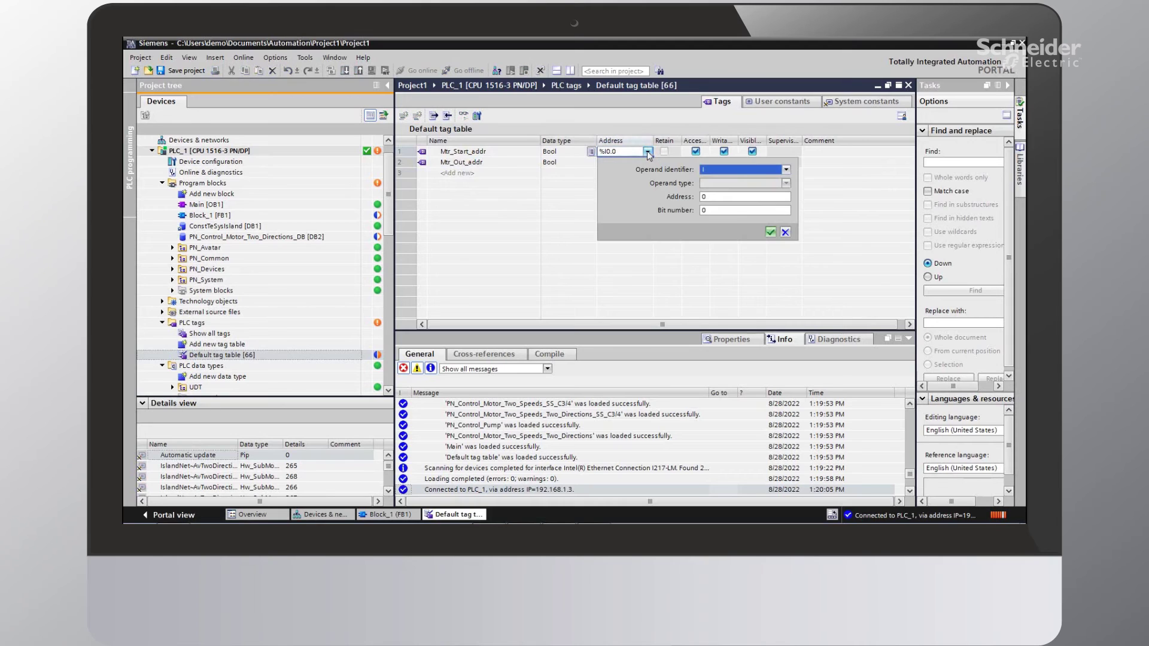
click(697, 197)
text(2)
click(771, 232)
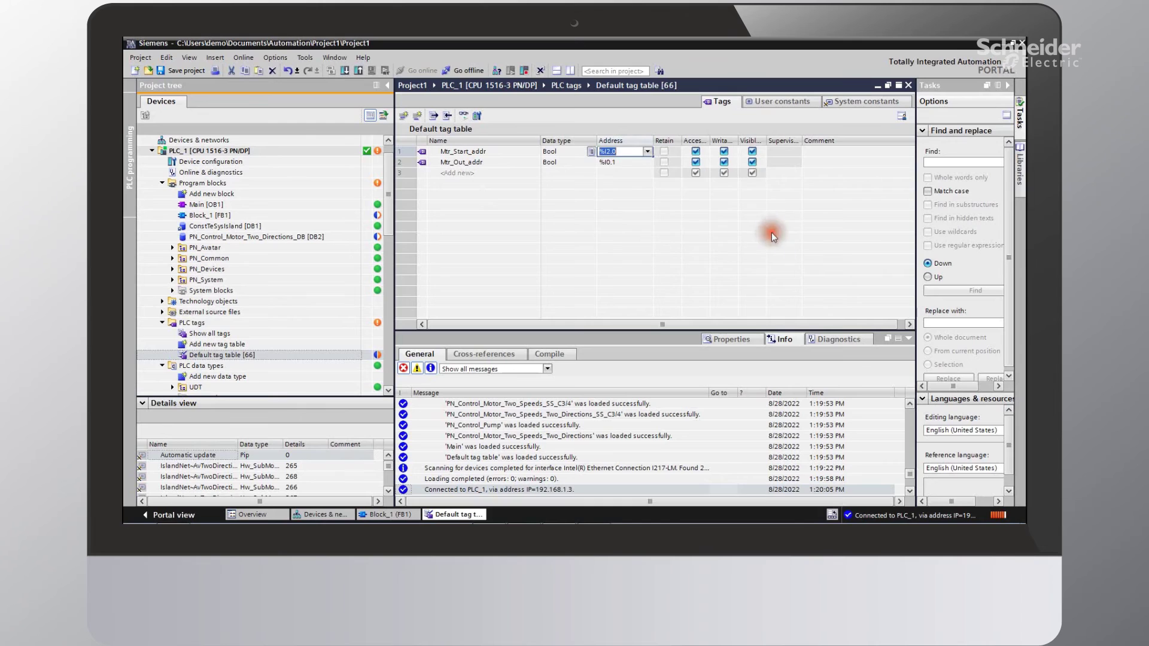
- Change the data type of the Mtr_Out_addr tag to Word
click(620, 170)
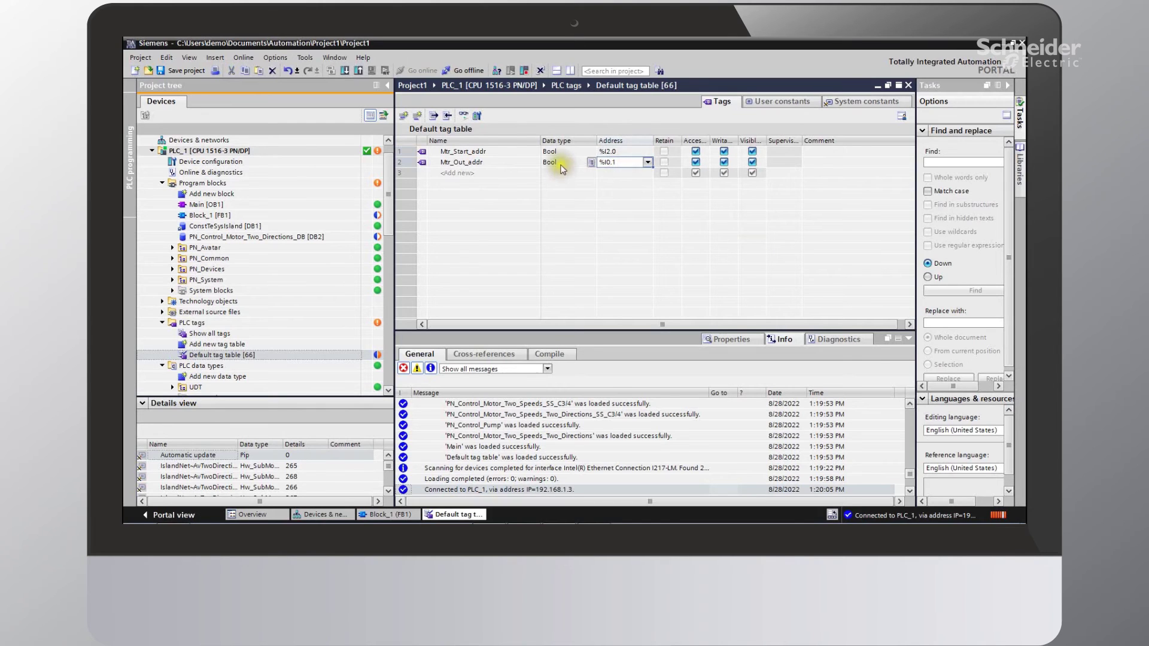
click(591, 166)
click(591, 166)
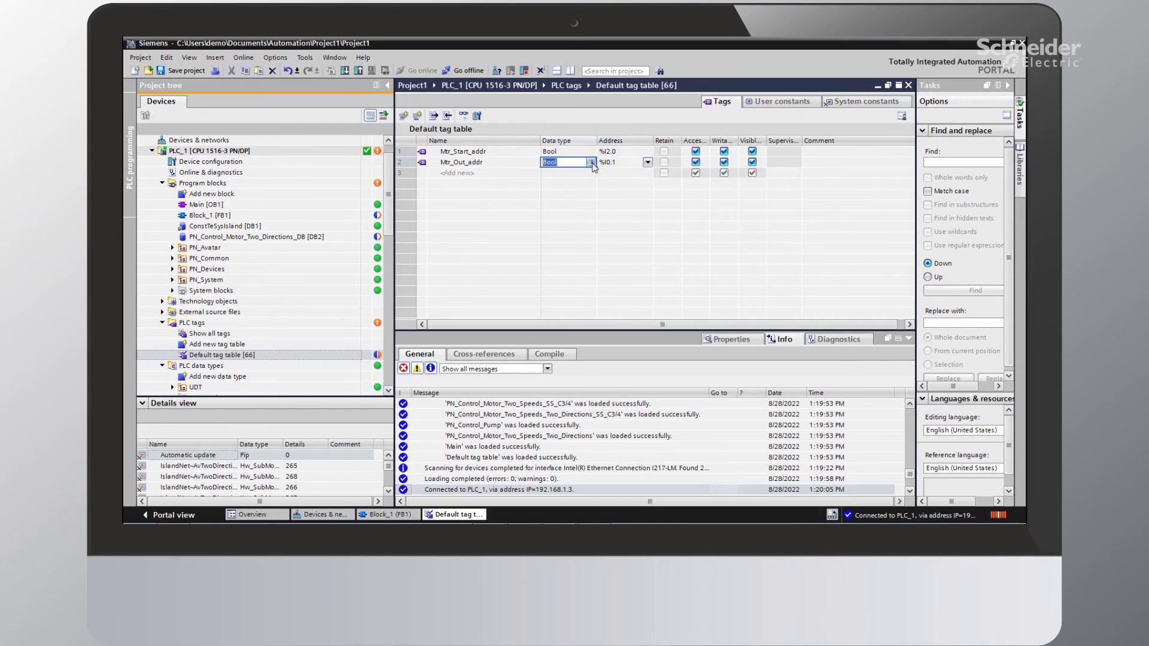
drag(630, 194, 629, 242)
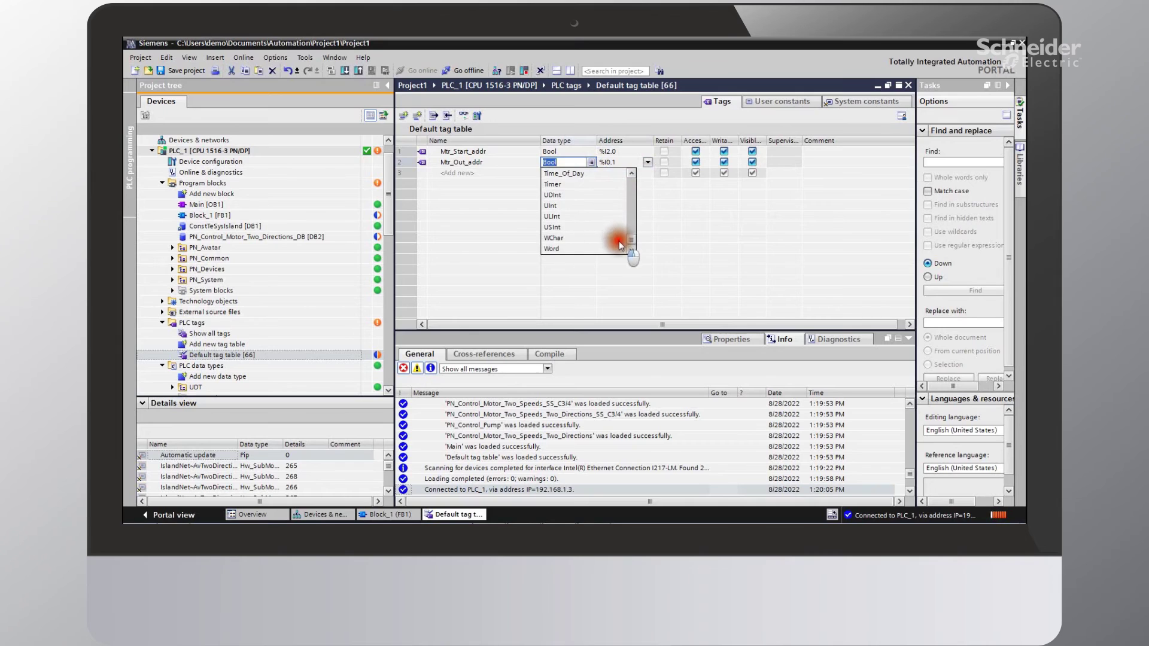
click(584, 246)
- Set the address of the Mtr_Out_addr tag to %QW1, using operand identifier Q and address 1
click(648, 162)
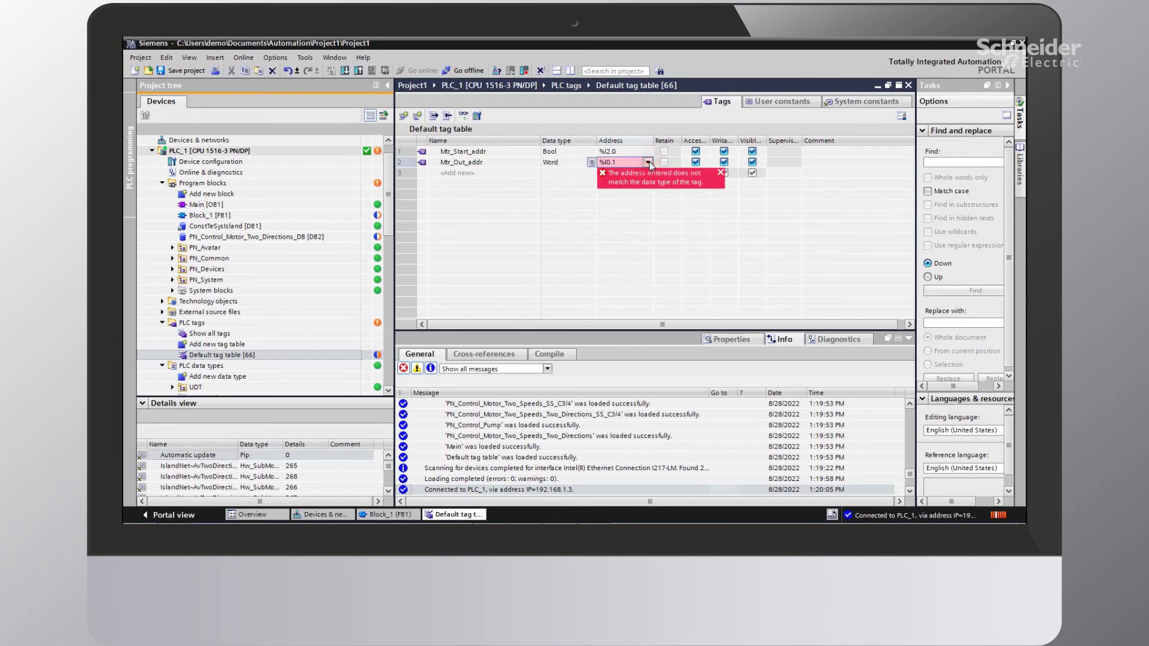
click(648, 162)
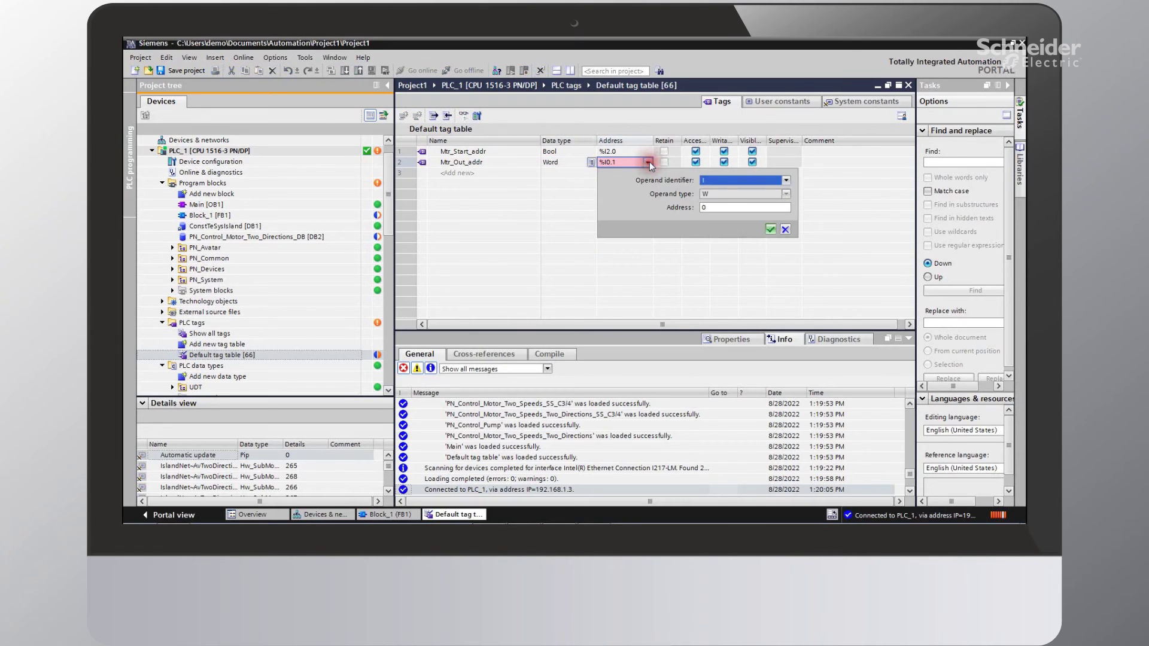
click(785, 180)
click(754, 197)
click(717, 208)
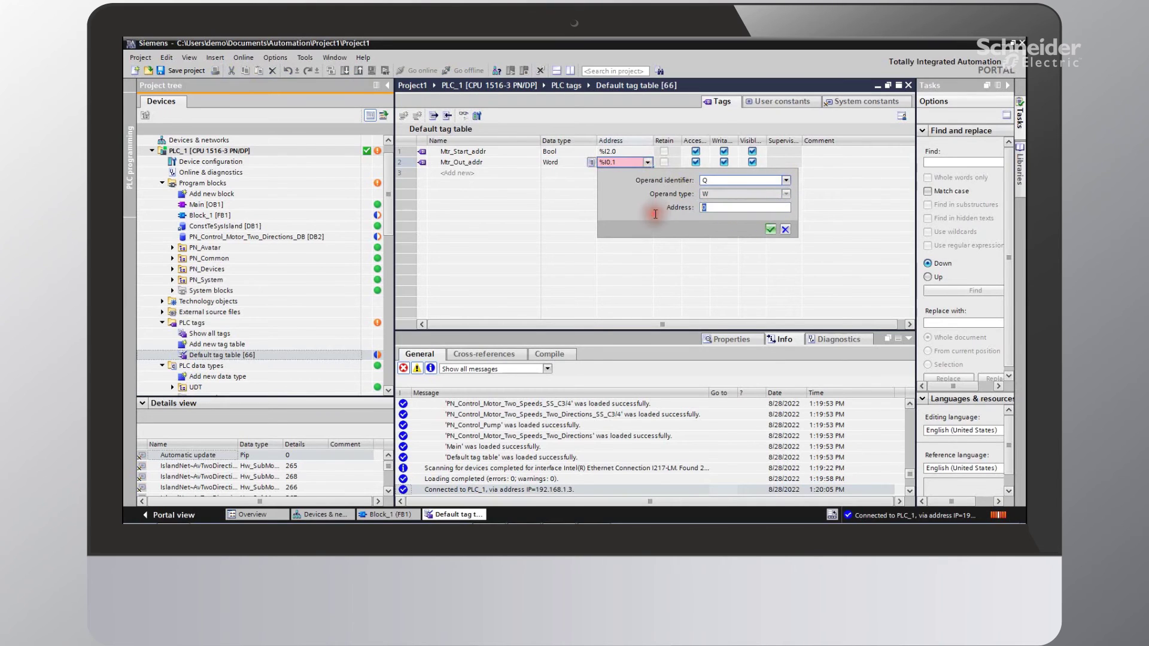
text(1)
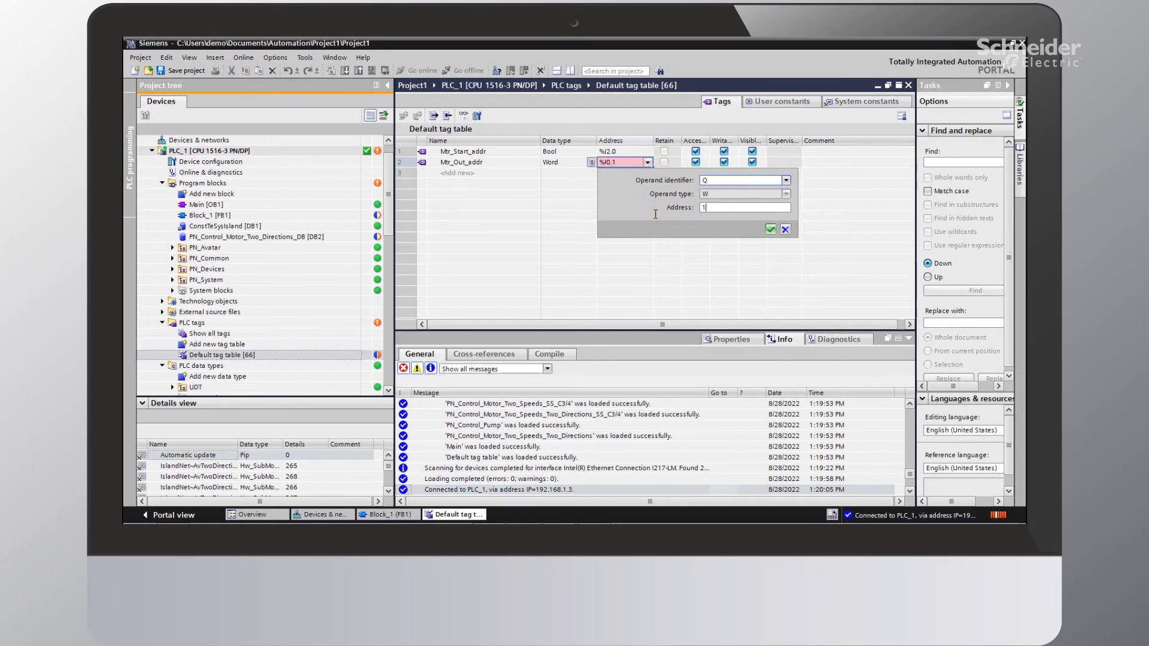
click(771, 230)
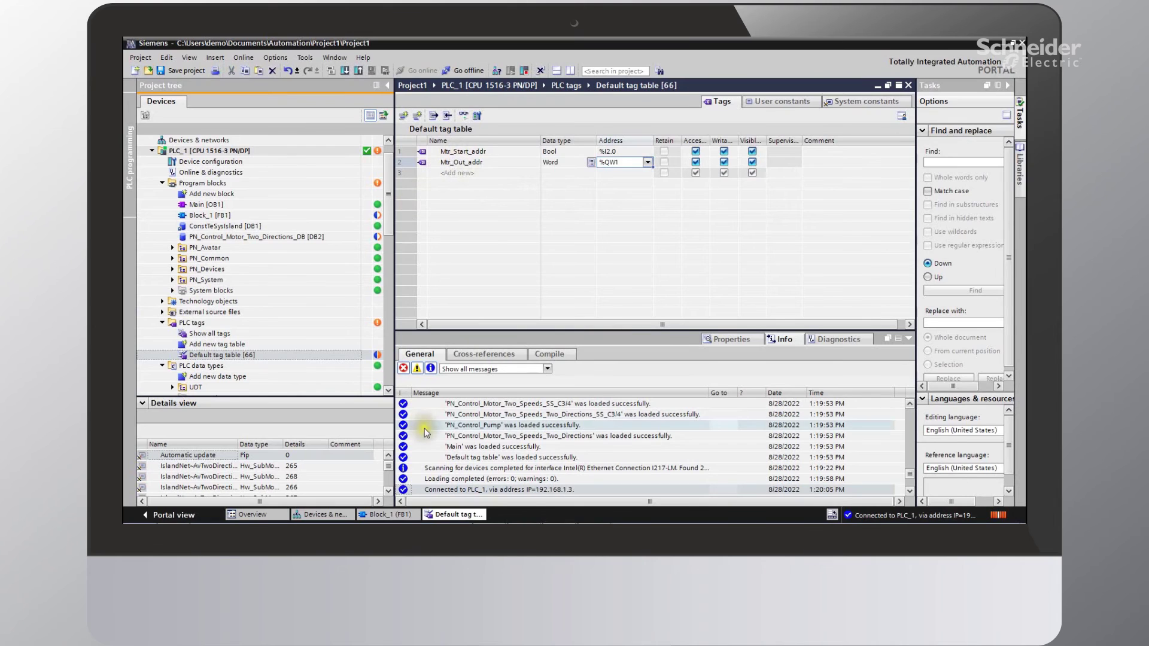
- Return to Block_1 and assign "Mtr_Start_addr" to the i_hwStartAddress input of the motor control block
click(386, 514)
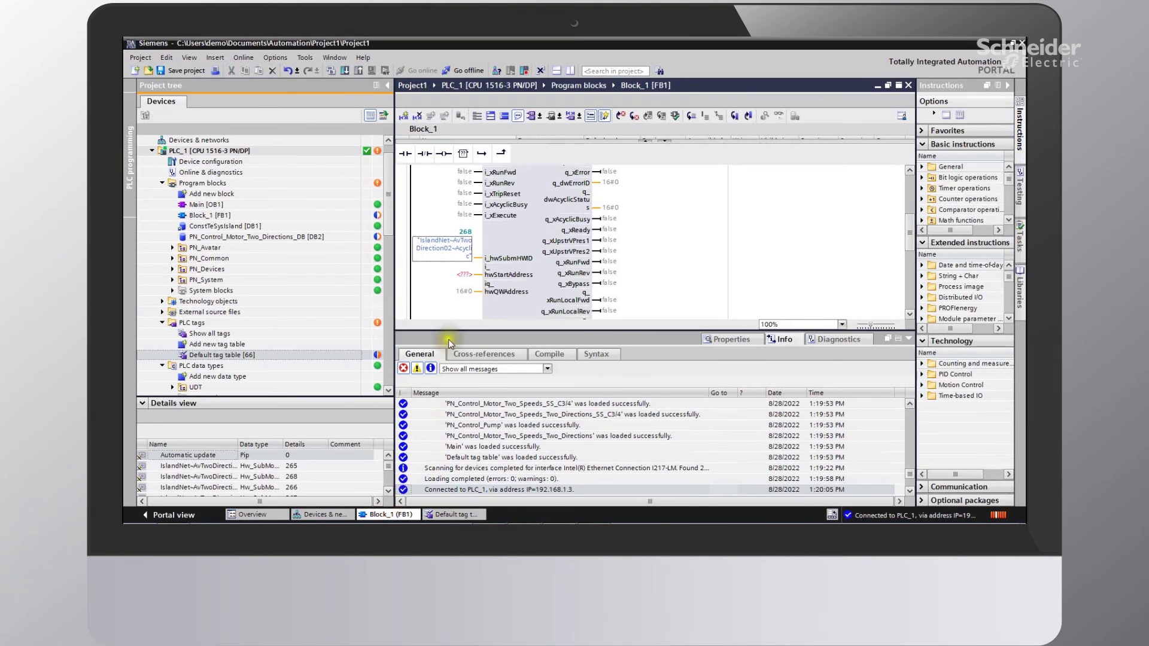
click(463, 276)
click(460, 276)
click(481, 276)
scroll(483, 315, down, 5)
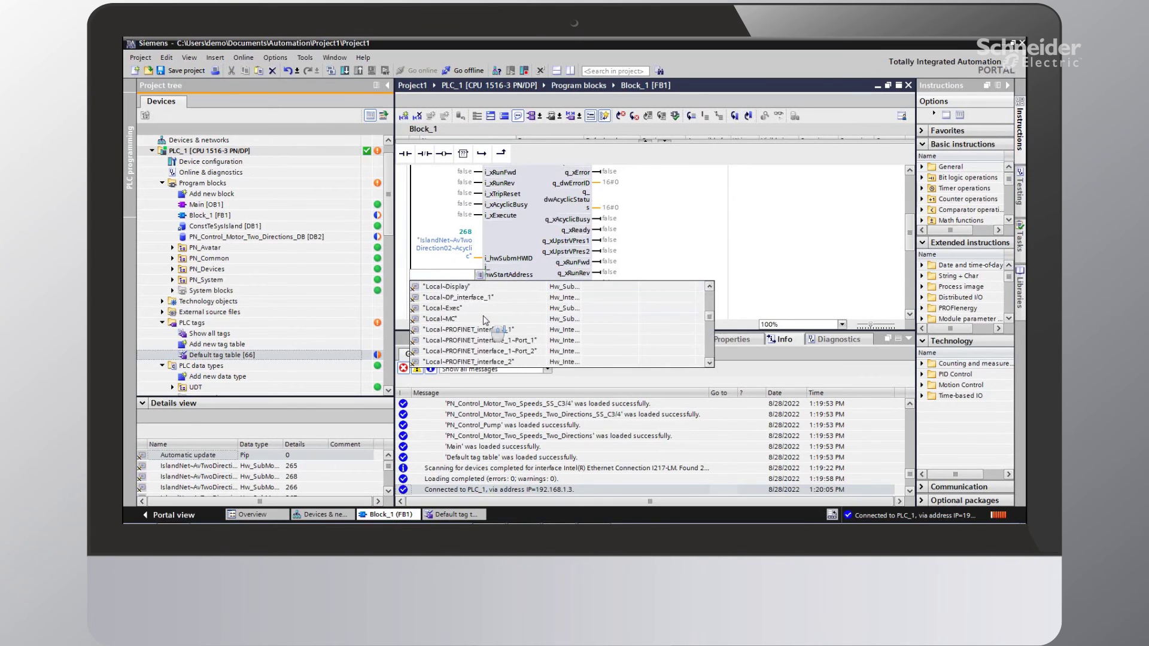
click(450, 310)
- Assign "Mtr_Out_addr" to the iq_hwQWAddress parameter of the motor control block
click(467, 296)
click(467, 296)
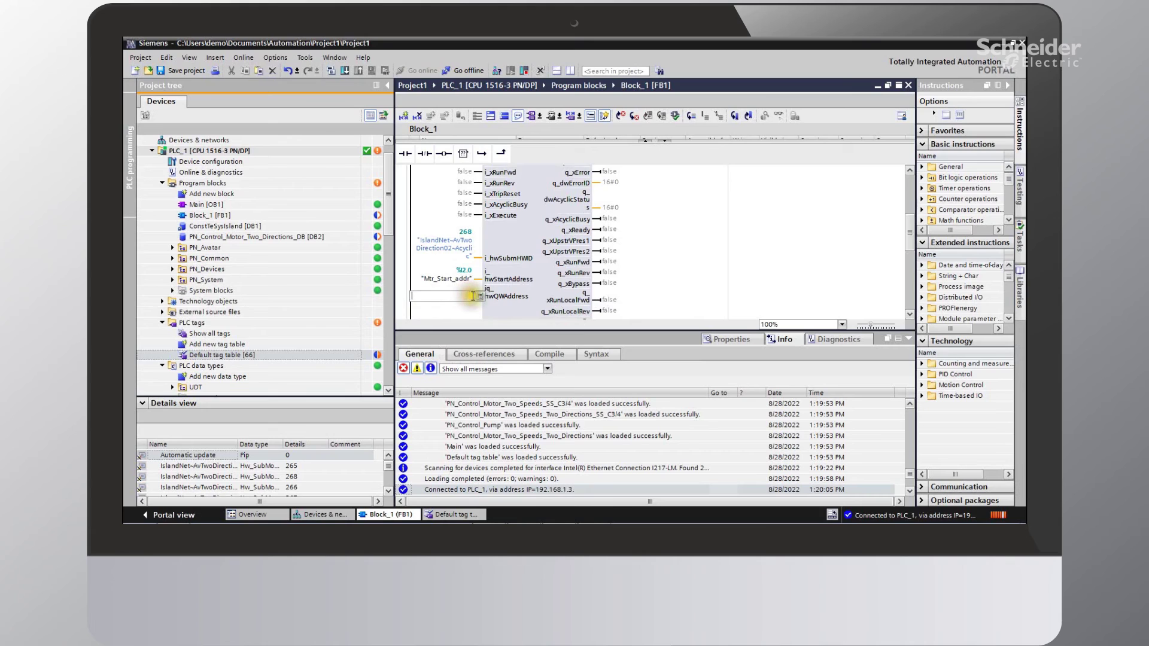
click(480, 296)
click(446, 318)
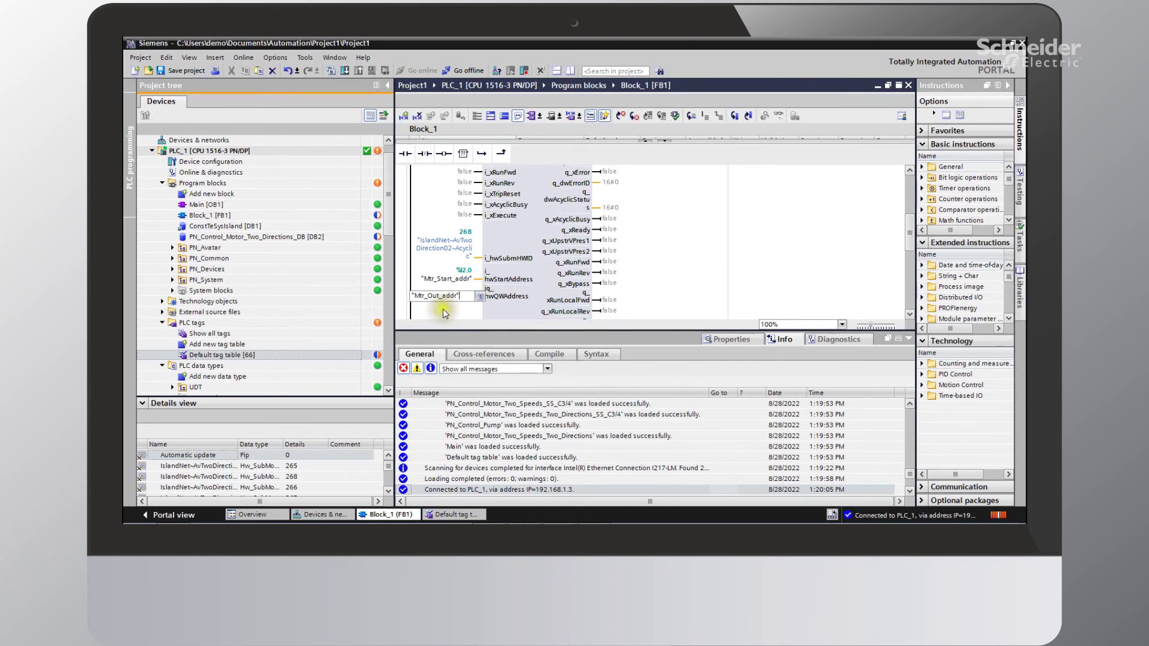
key(Return)
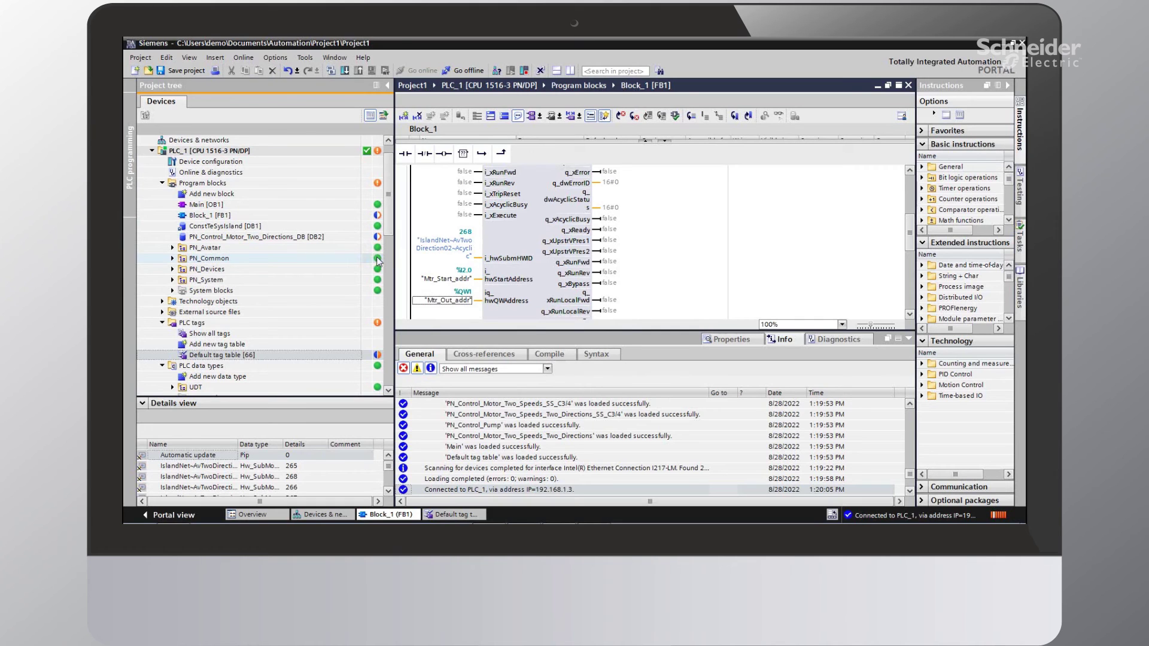
- Compile only the software changes of PLC_1 from the Devices & networks view
click(317, 516)
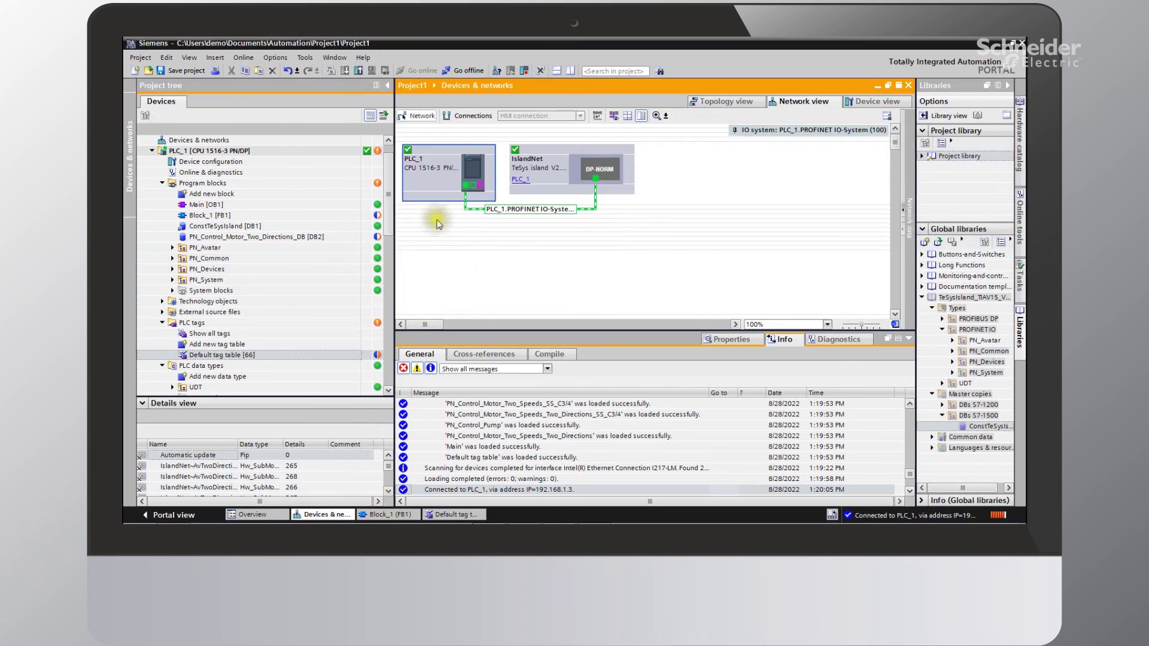
right_click(431, 190)
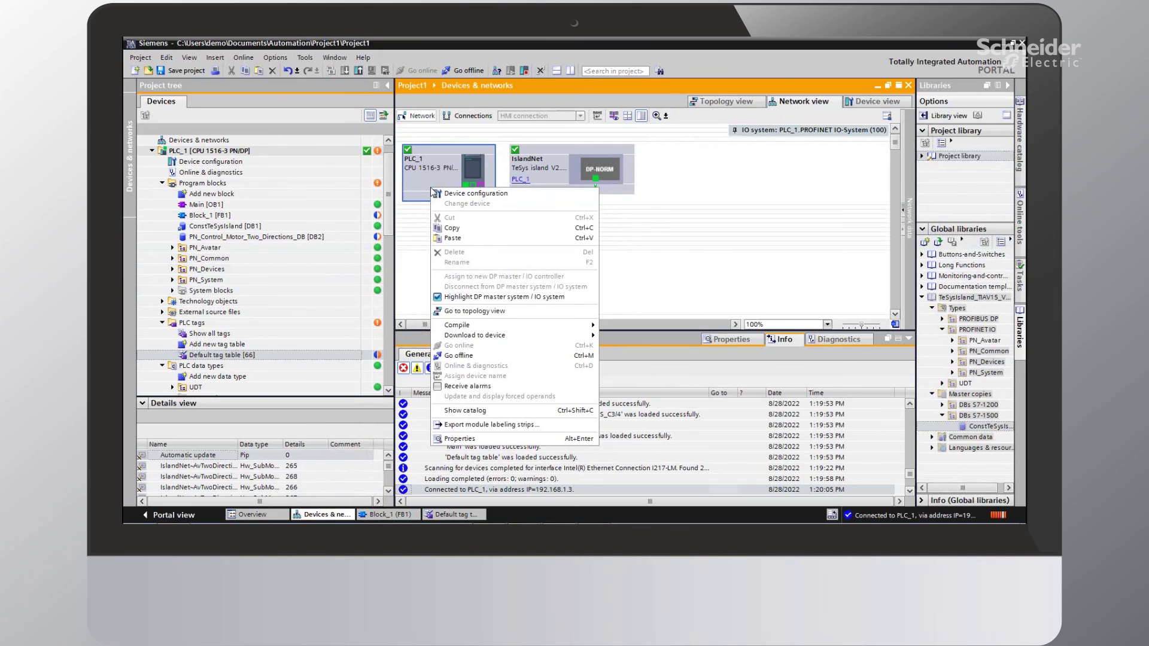
mouse_move(446, 325)
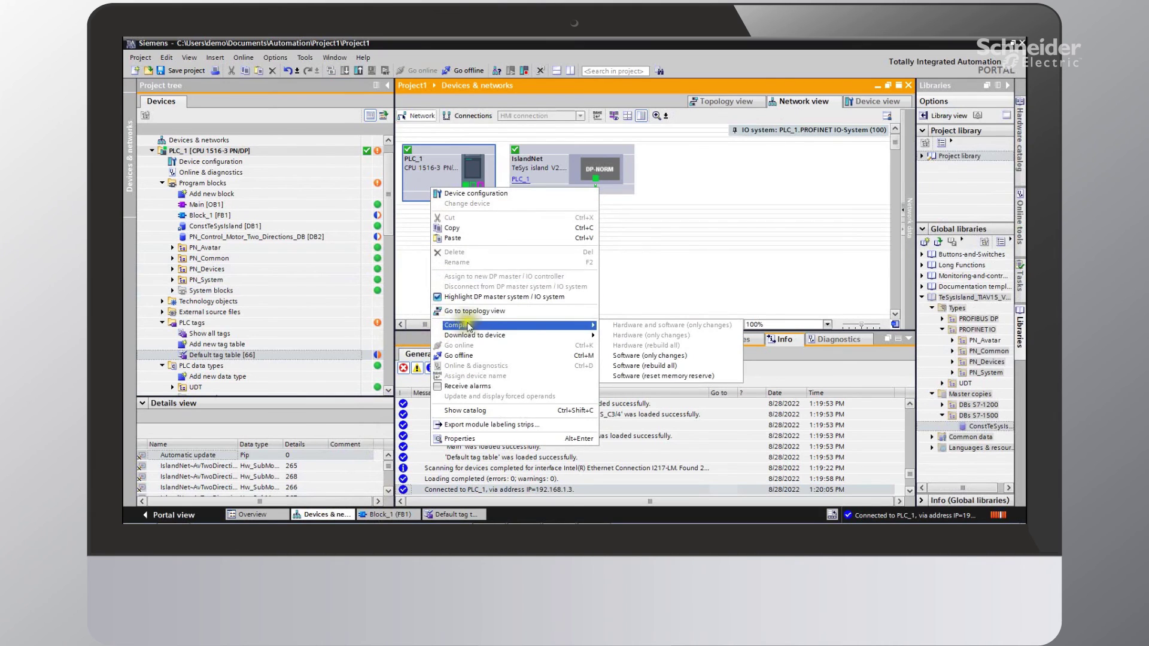
click(624, 357)
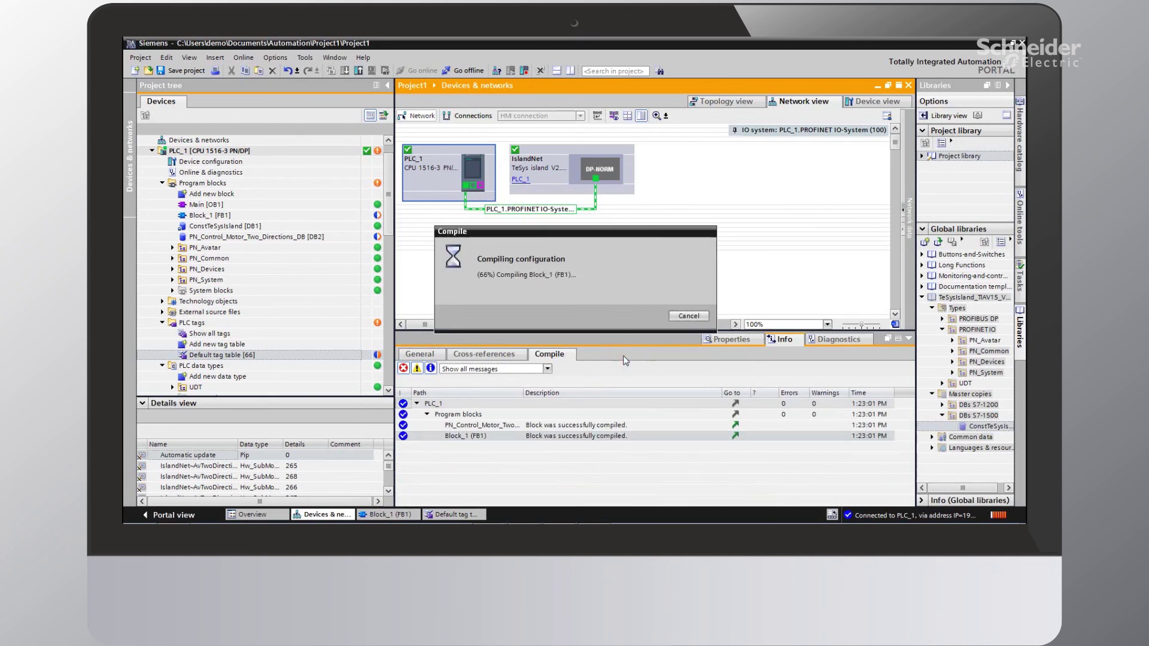
- Download only the software changes to PLC_1 and confirm the load
right_click(422, 181)
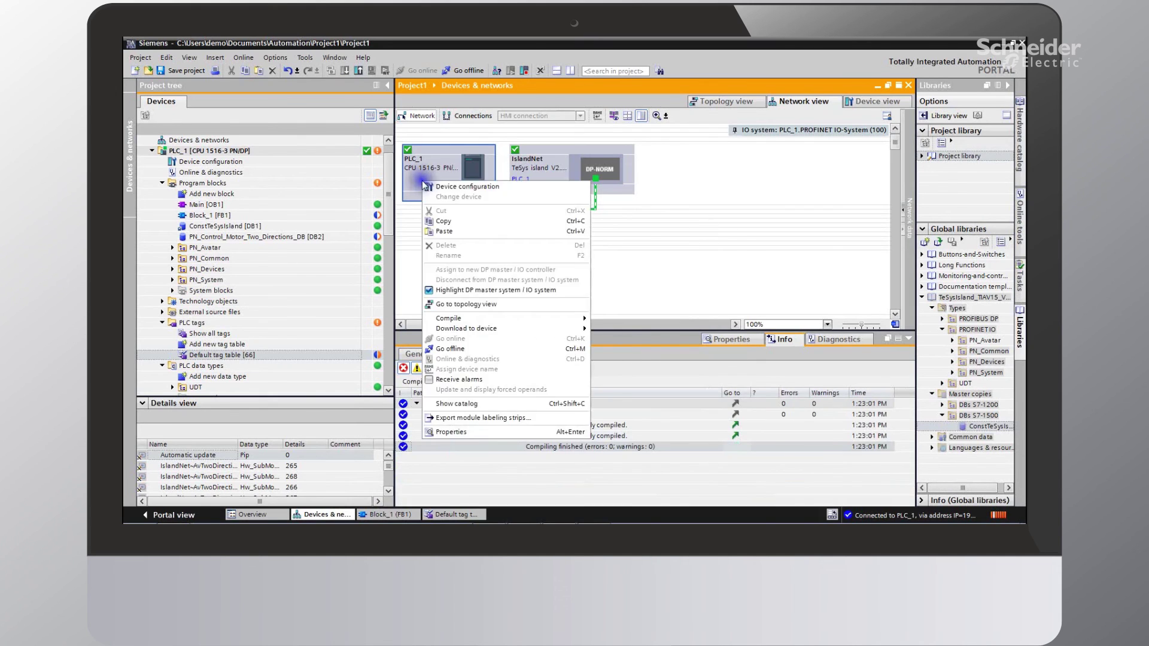
mouse_move(458, 329)
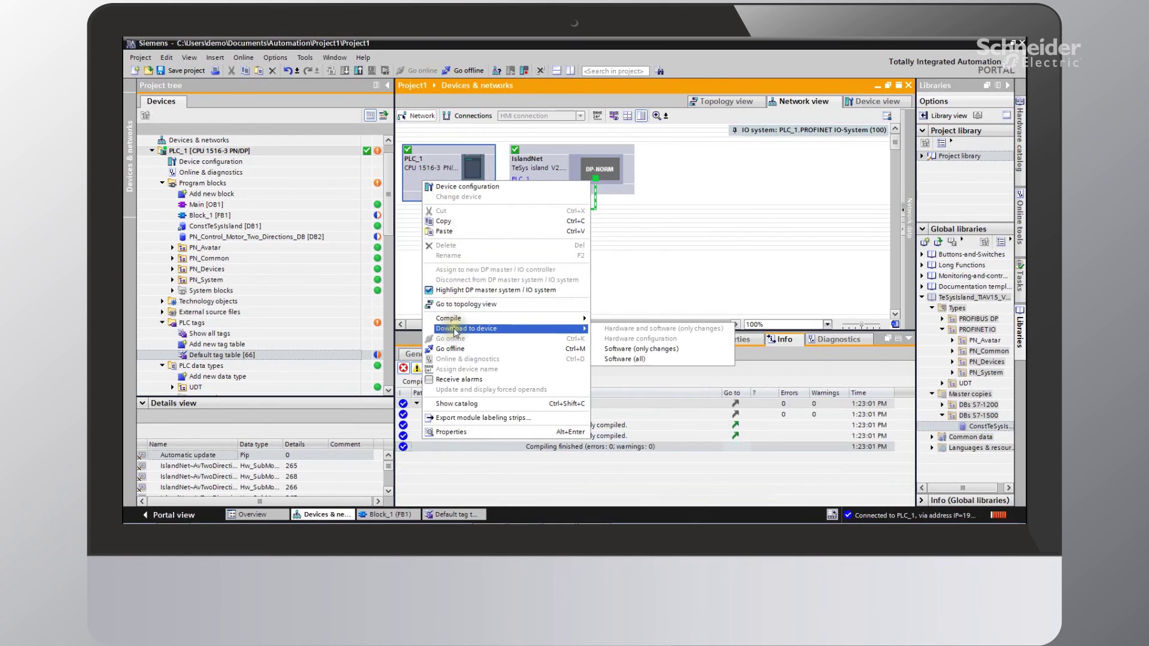
click(608, 350)
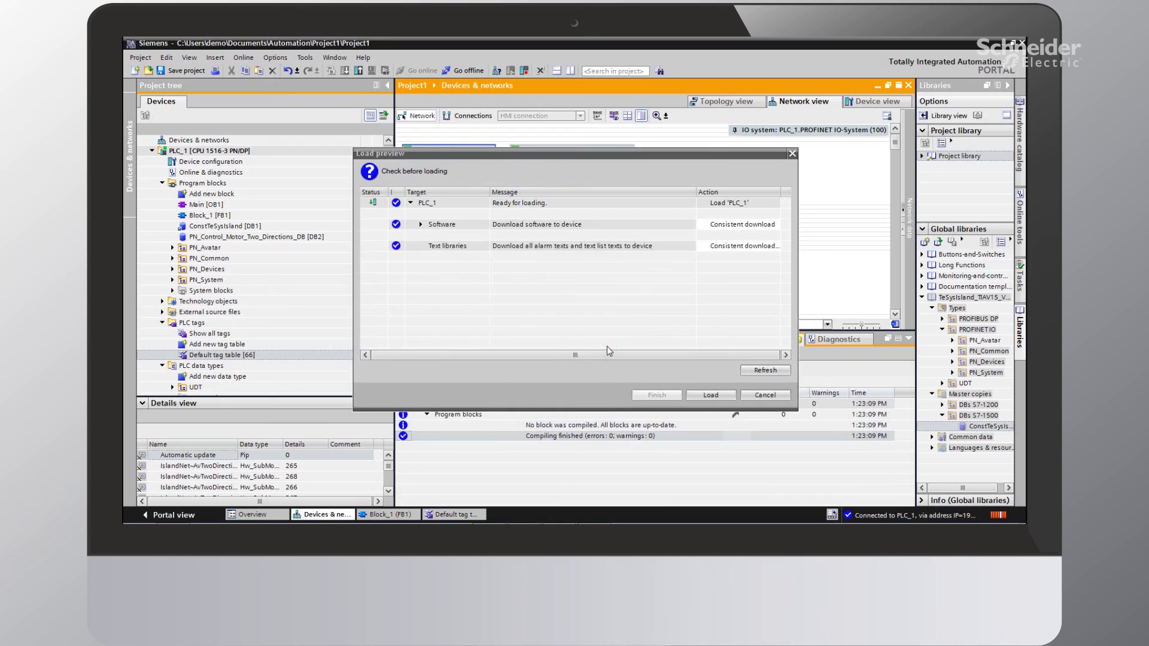
click(700, 395)
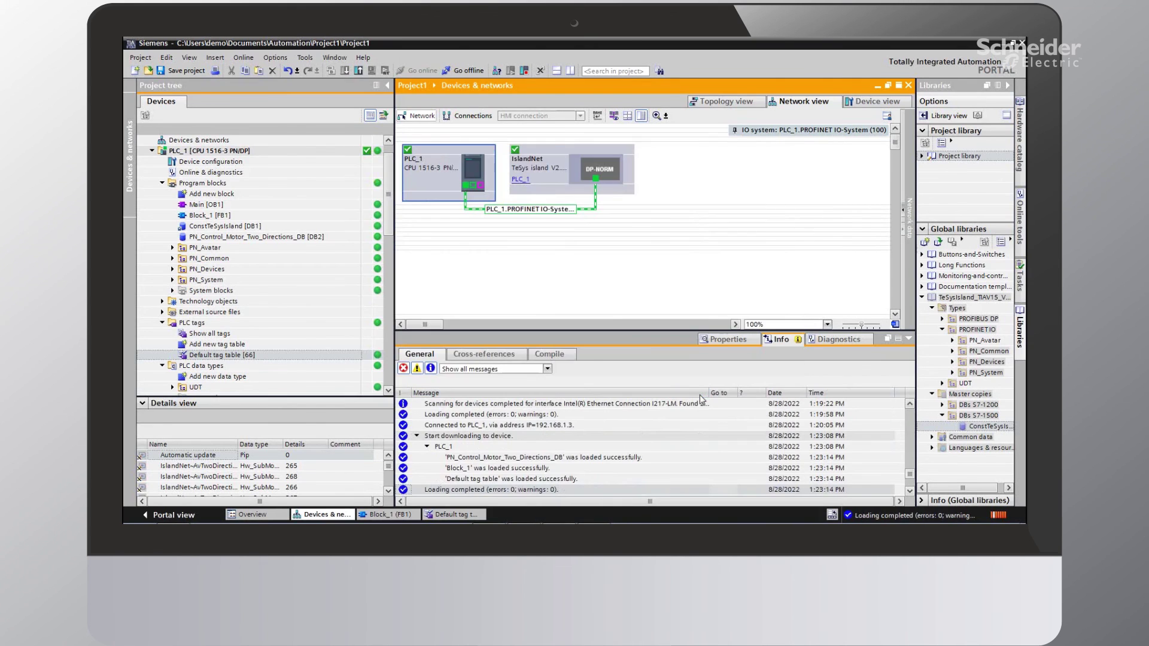
mouse_move(389, 199)
mouse_down()
mouse_move(386, 253)
mouse_move(393, 181)
mouse_up()
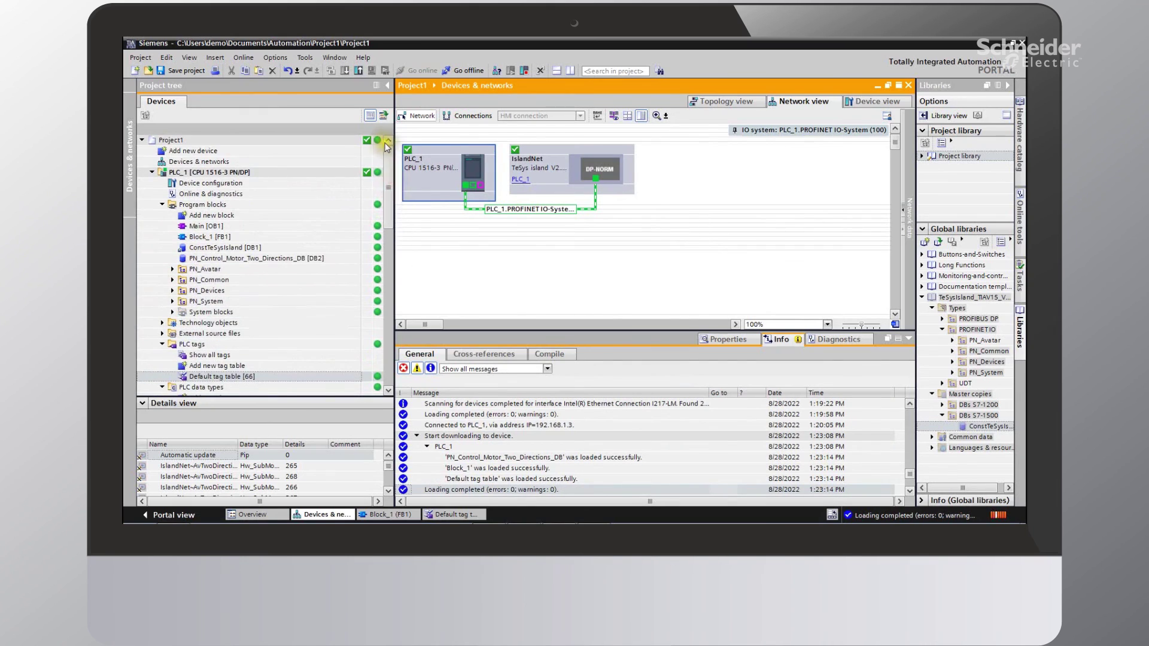